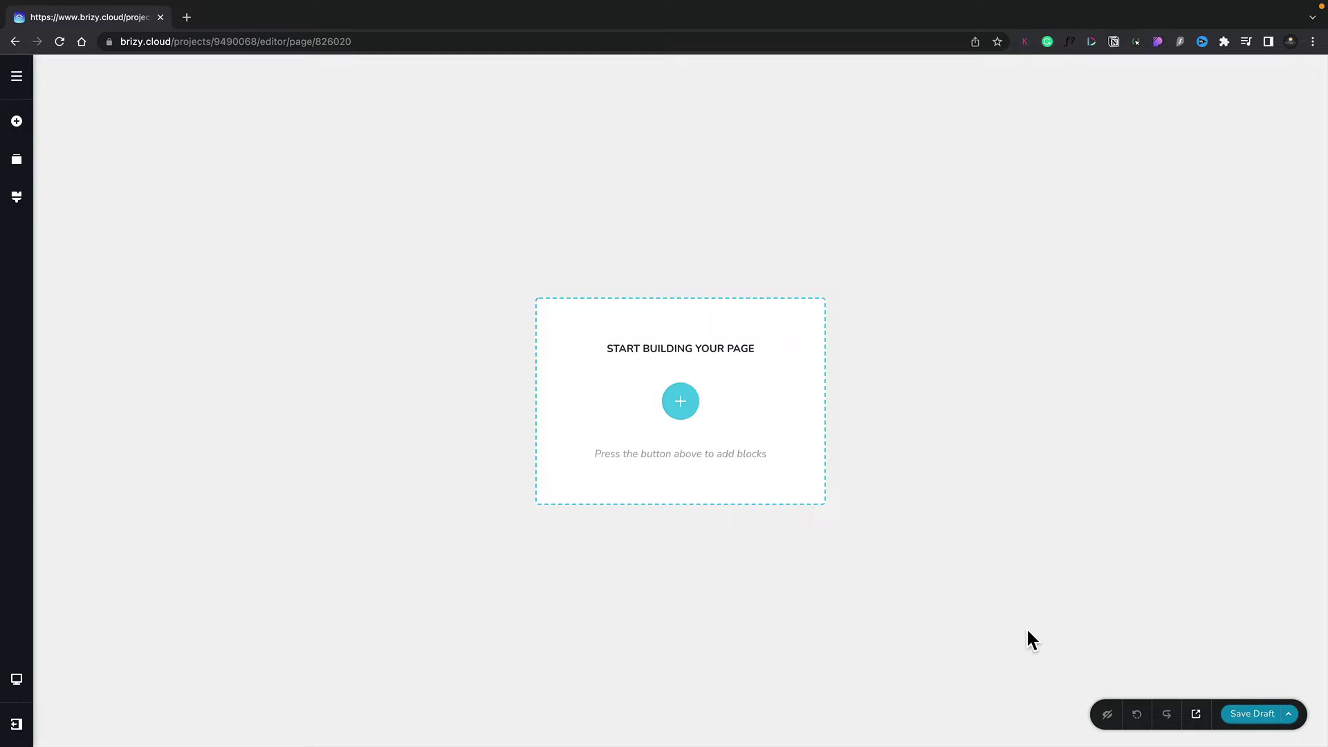
# Step: Browse the block library, comparing Kit #1 with Kit #2 and the Dark style with the Light style
pyautogui.click(680, 402)
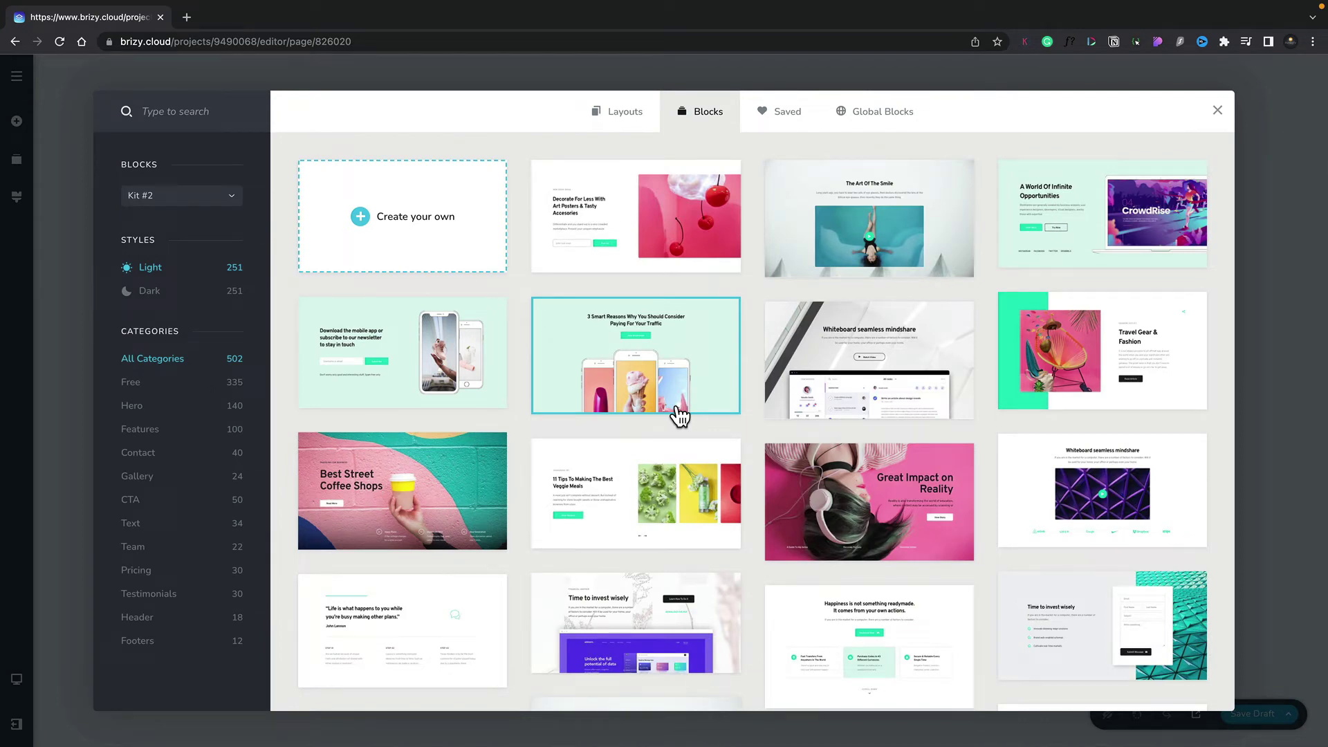
pyautogui.click(186, 197)
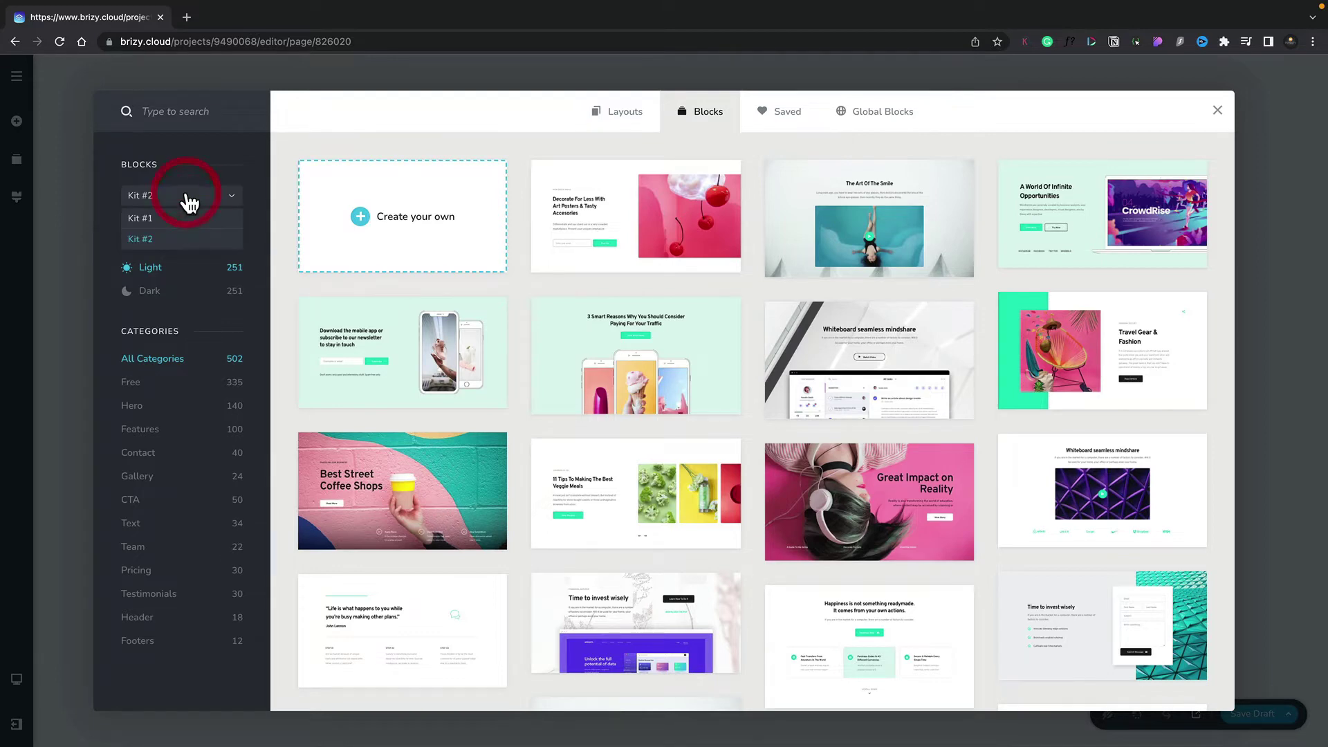
pyautogui.click(158, 219)
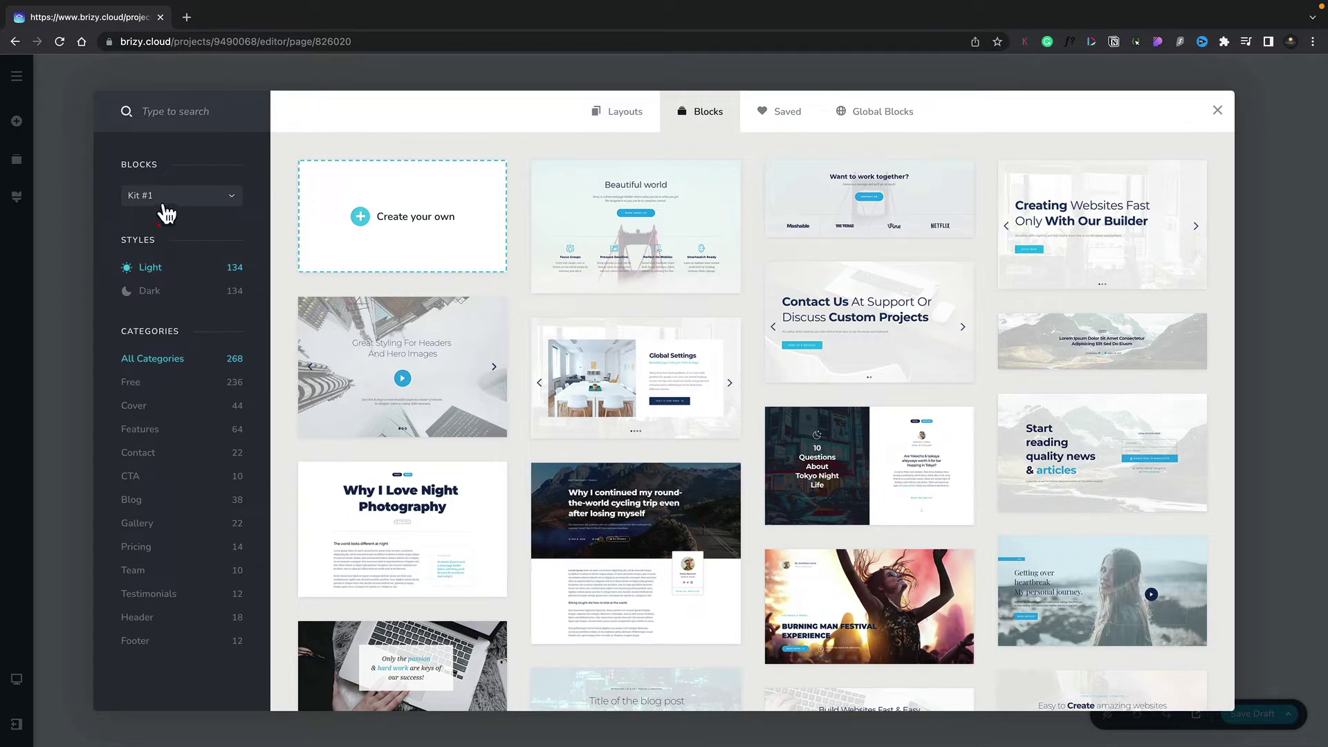
pyautogui.click(164, 202)
pyautogui.click(163, 241)
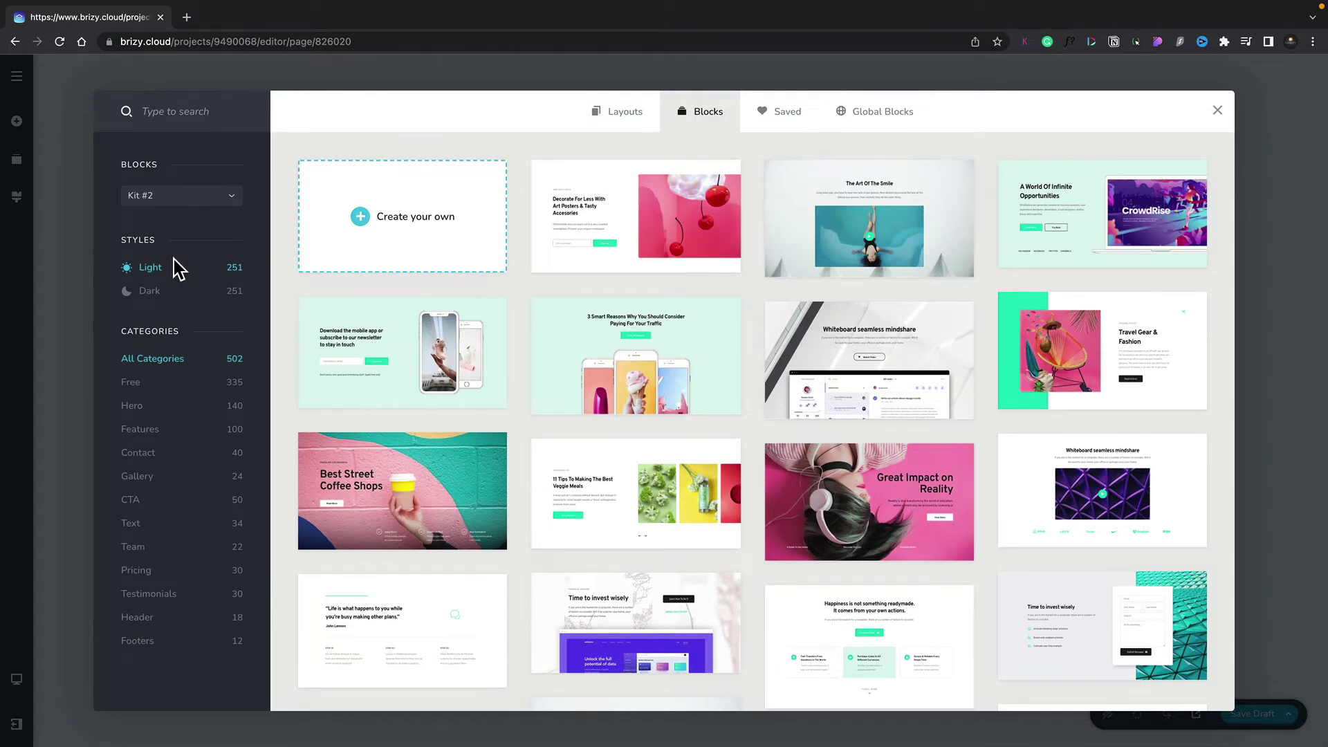
pyautogui.click(155, 296)
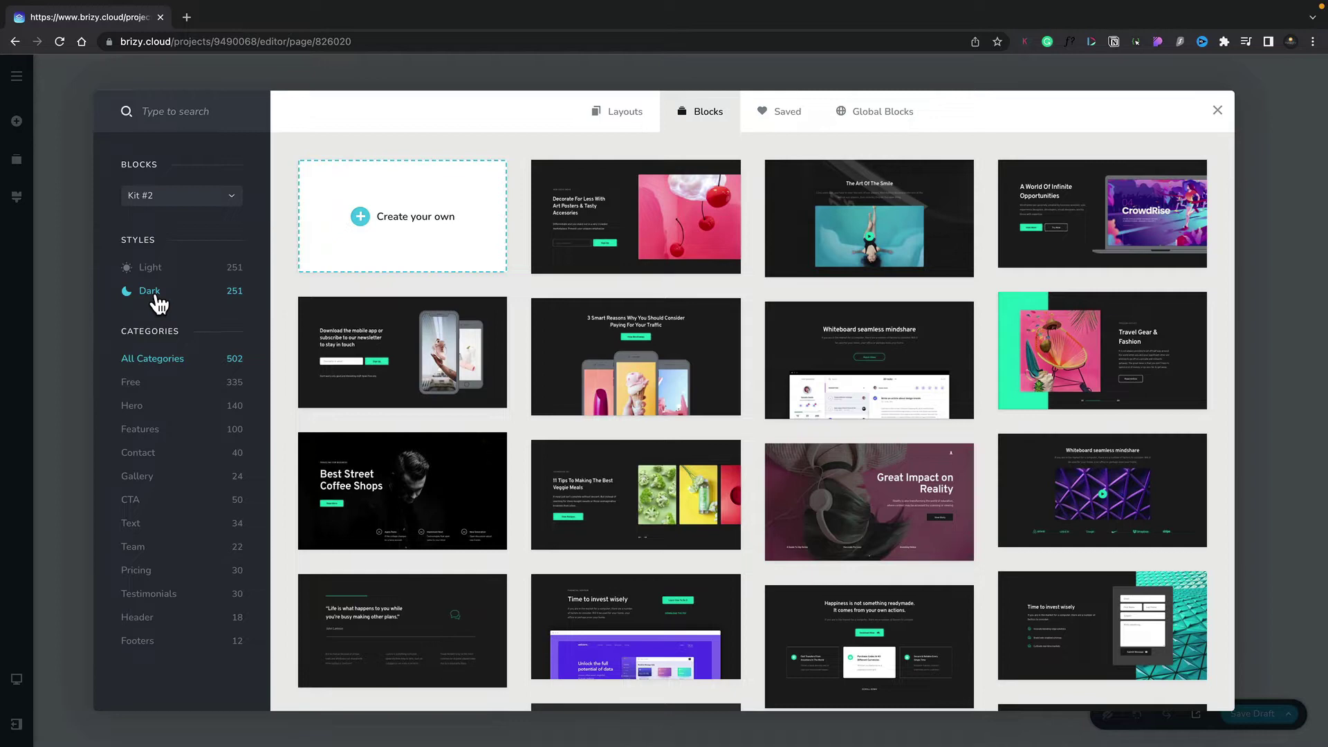
pyautogui.click(154, 273)
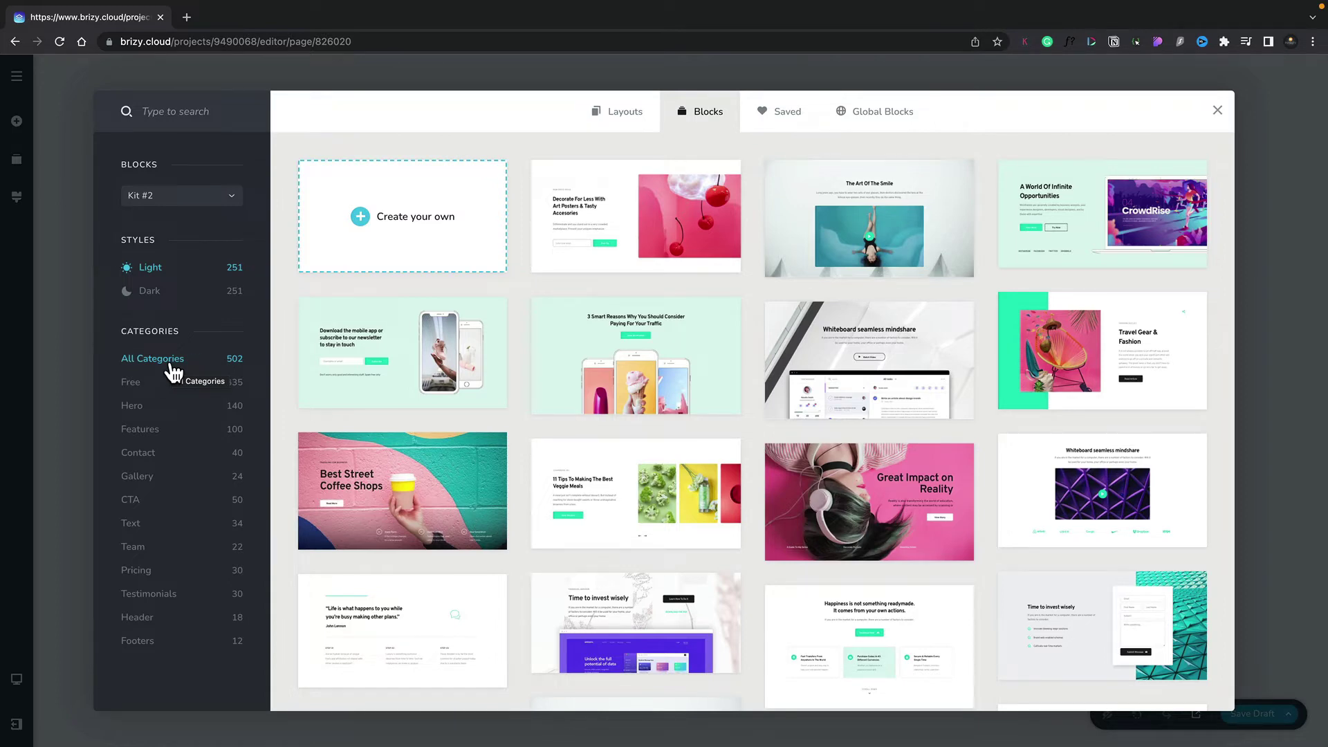
# Step: Look through the Kit #2 blocks in the Hero category and the Gallery category in light and dark, ending on all categories
pyautogui.click(135, 411)
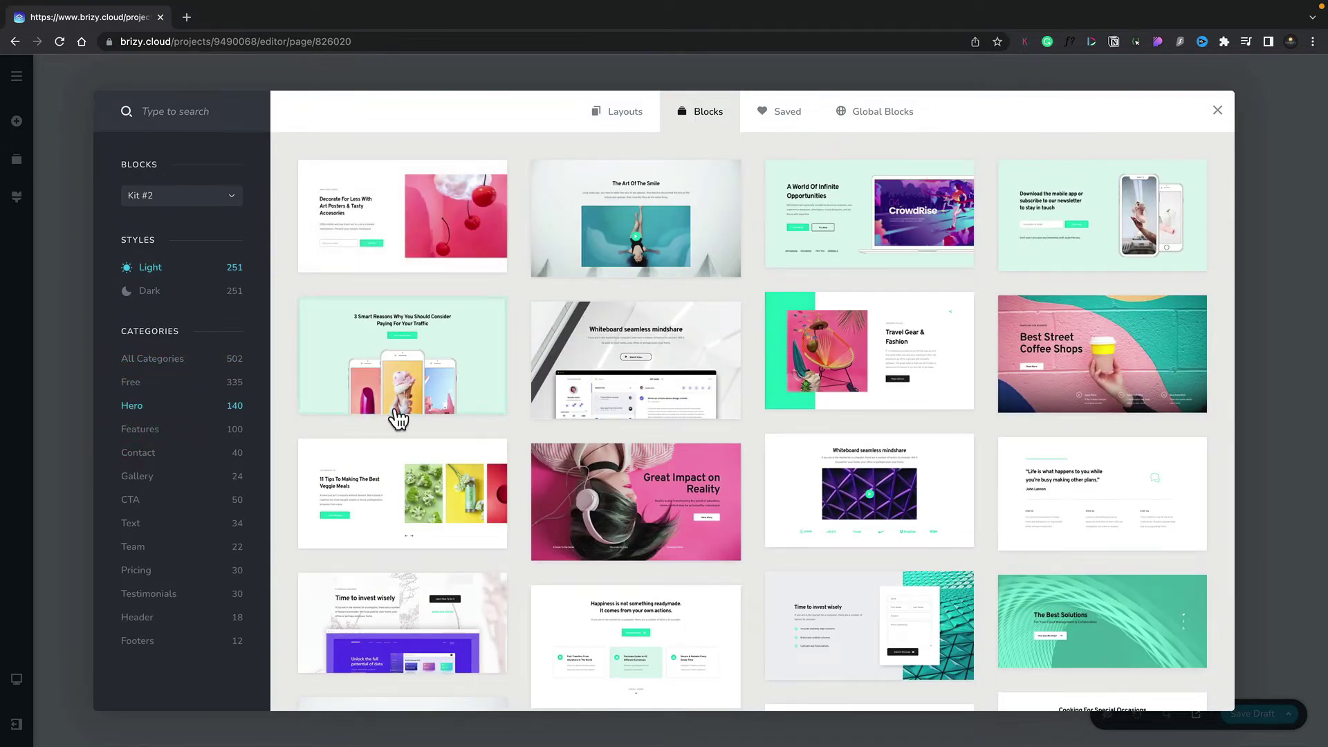
pyautogui.scroll(-4, 429, 421)
pyautogui.scroll(-4, 429, 421)
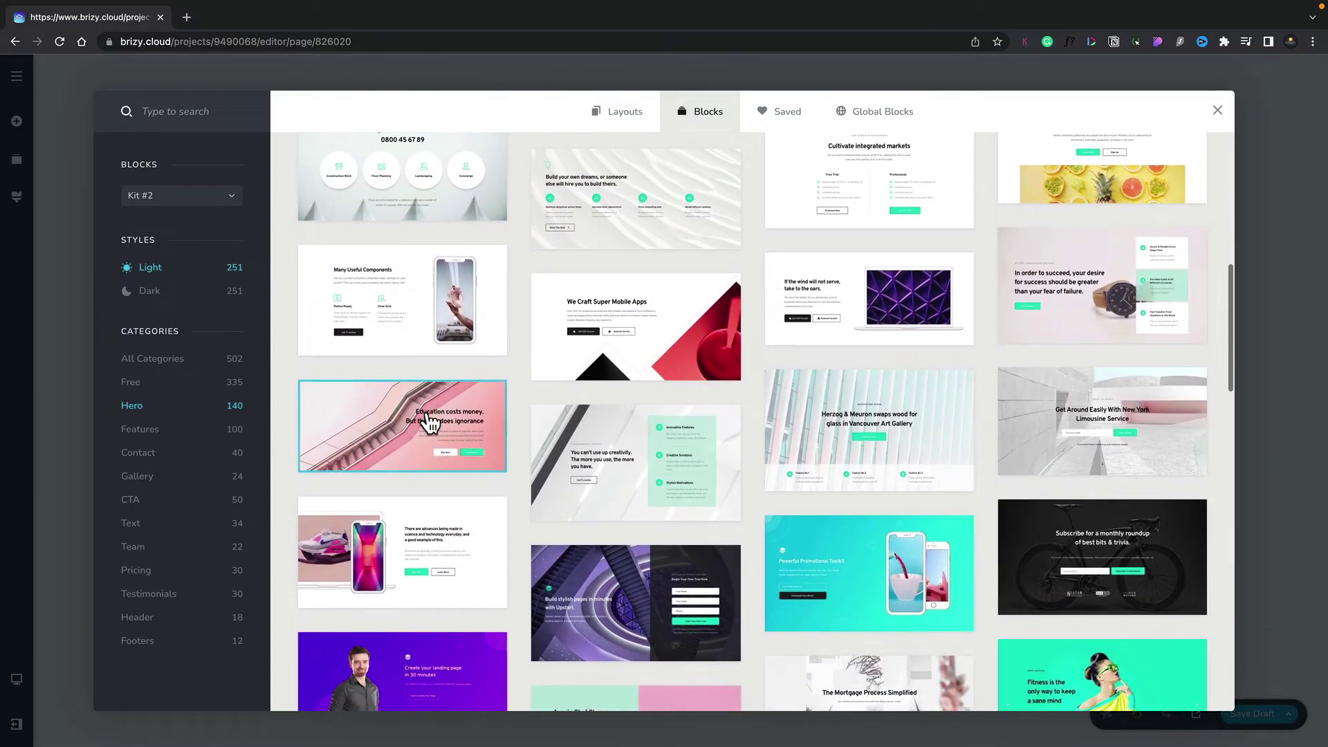
pyautogui.click(153, 490)
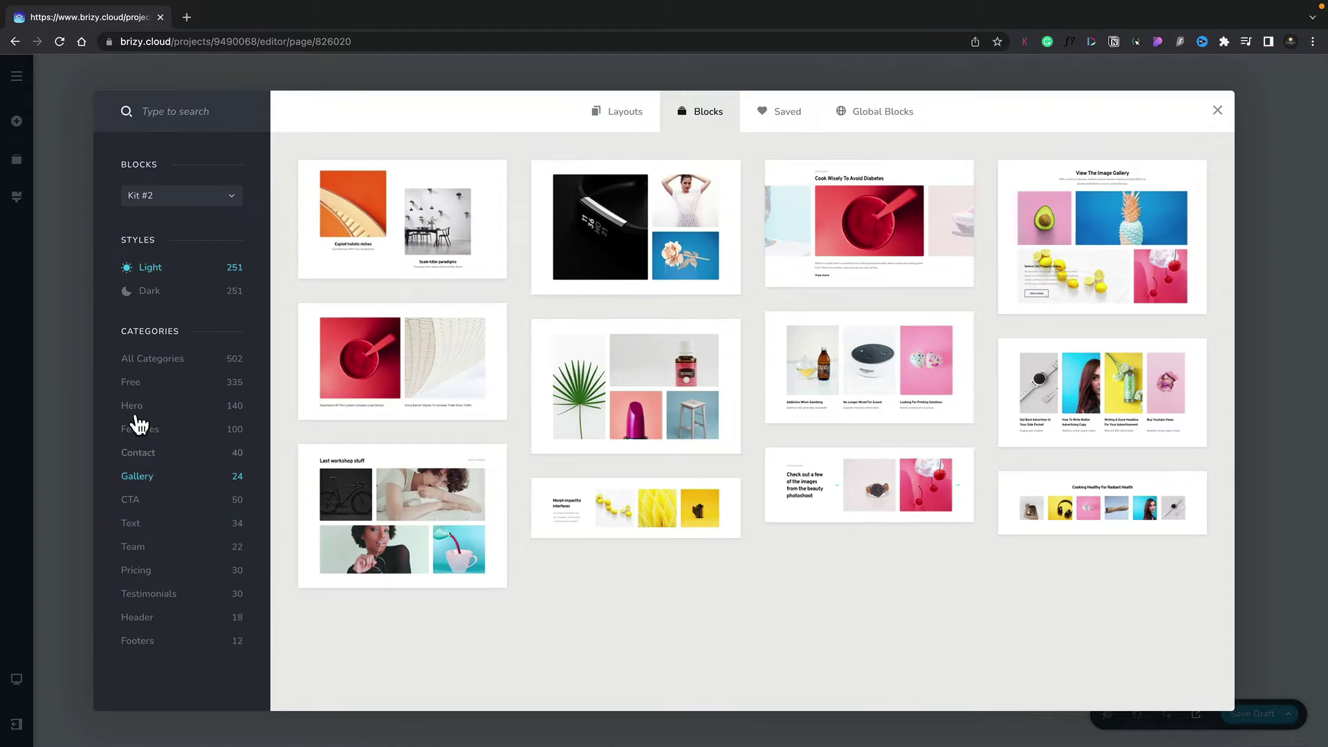
pyautogui.click(149, 292)
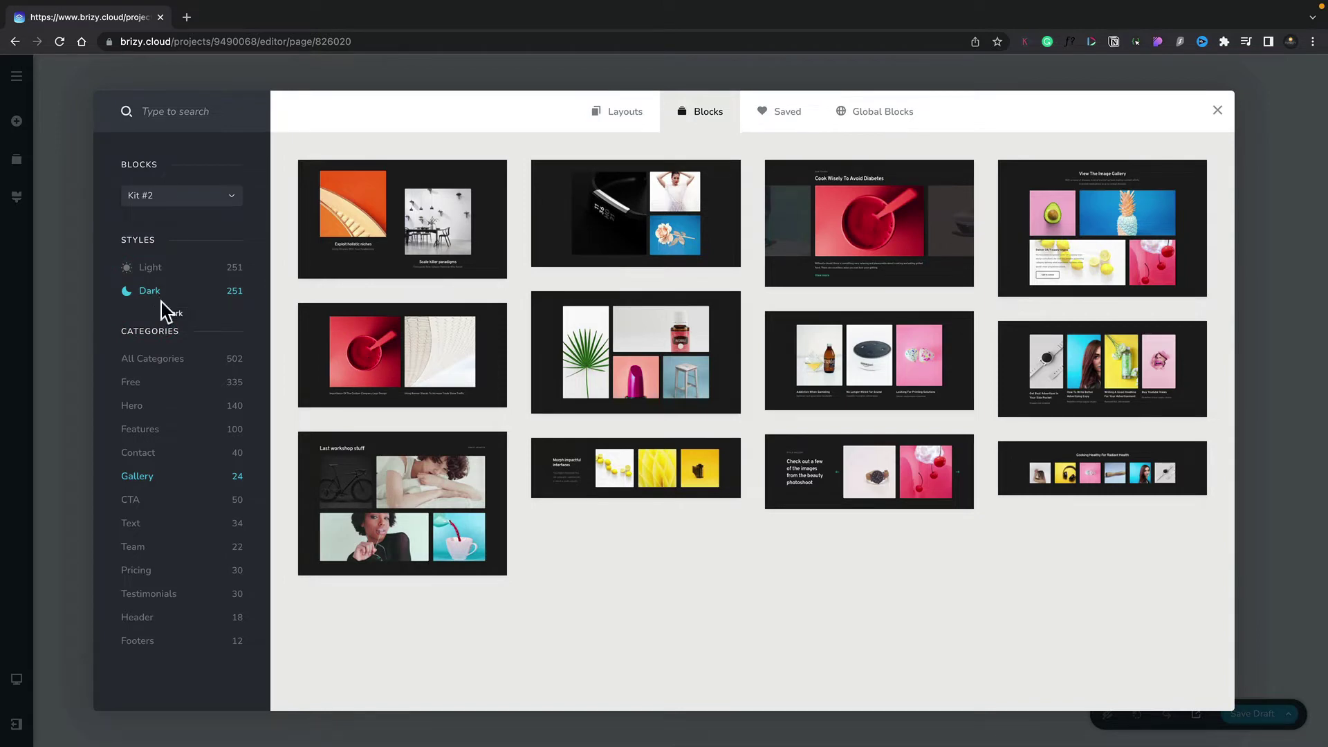
pyautogui.click(155, 356)
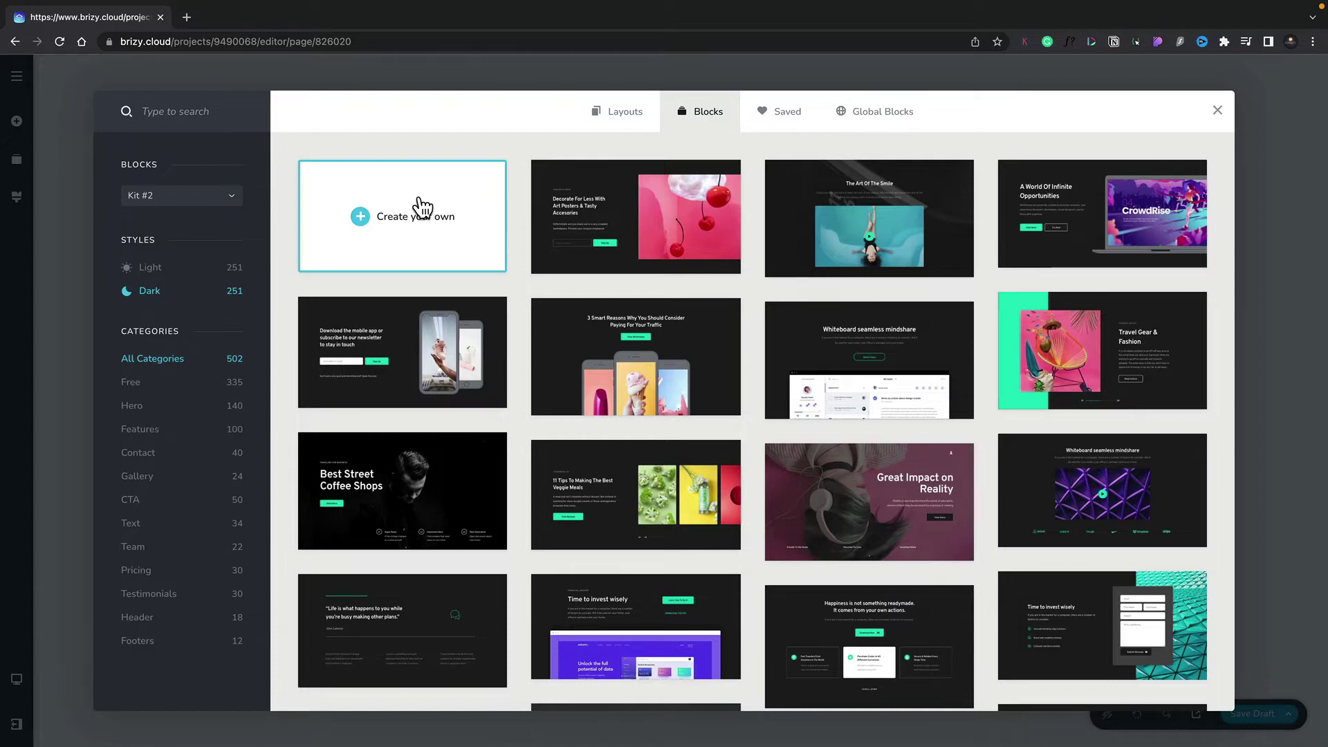
# Step: Open the Mechanic layout from the layouts library and preview its Homepage, About, Gallery and Contact pages
pyautogui.click(625, 112)
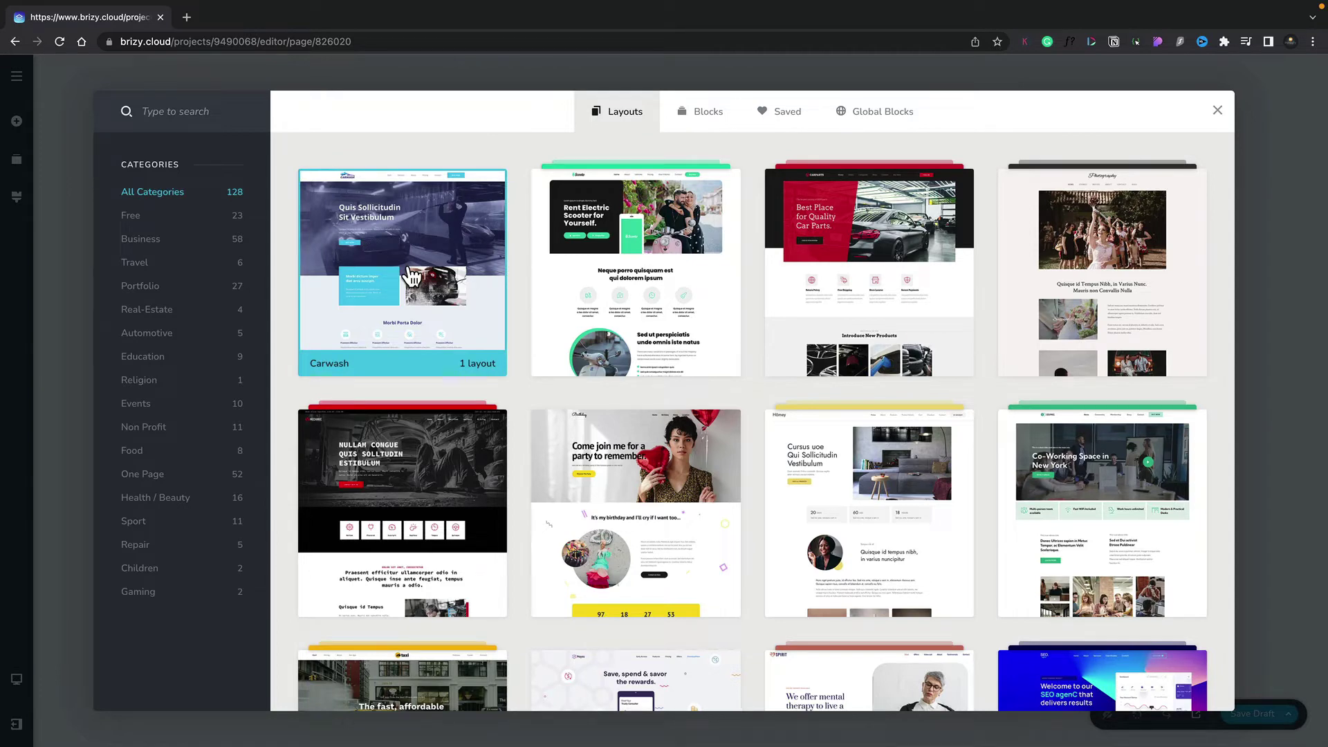
pyautogui.click(407, 492)
pyautogui.scroll(-4, 403, 483)
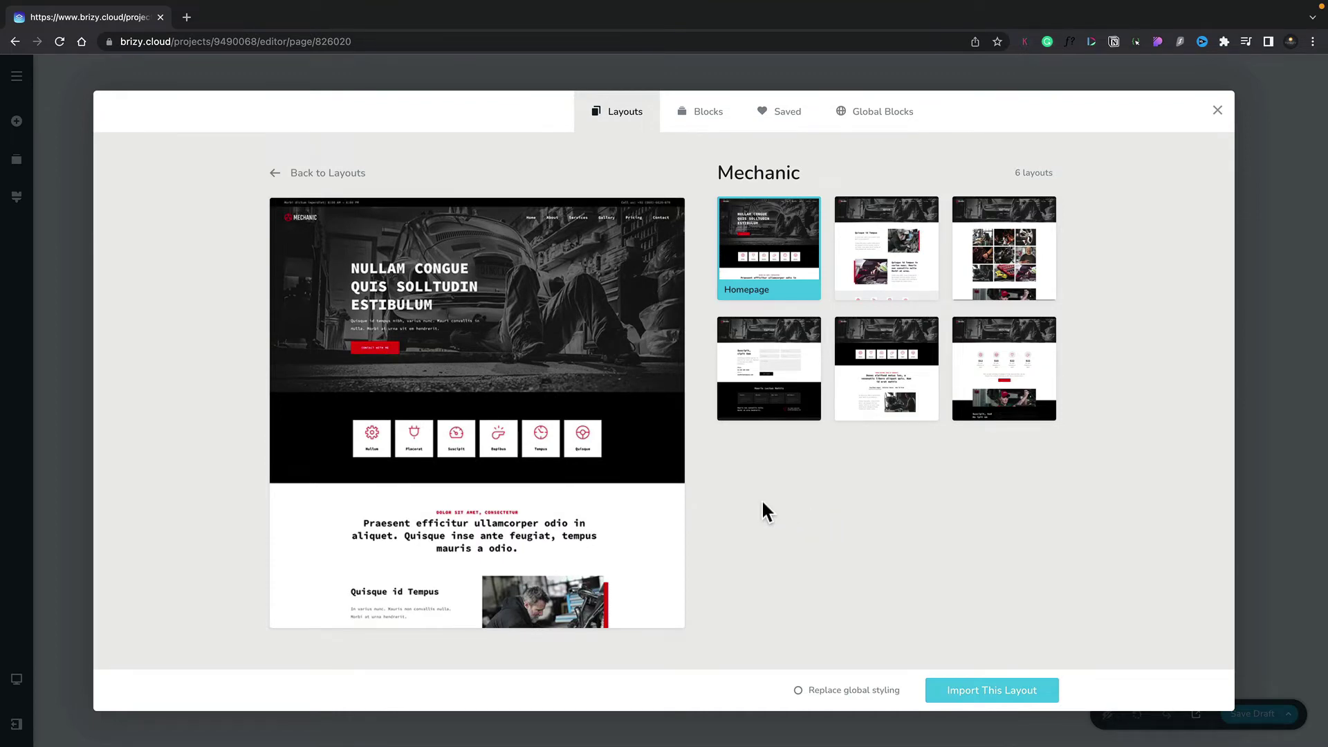
pyautogui.moveTo(628, 483)
pyautogui.click(885, 228)
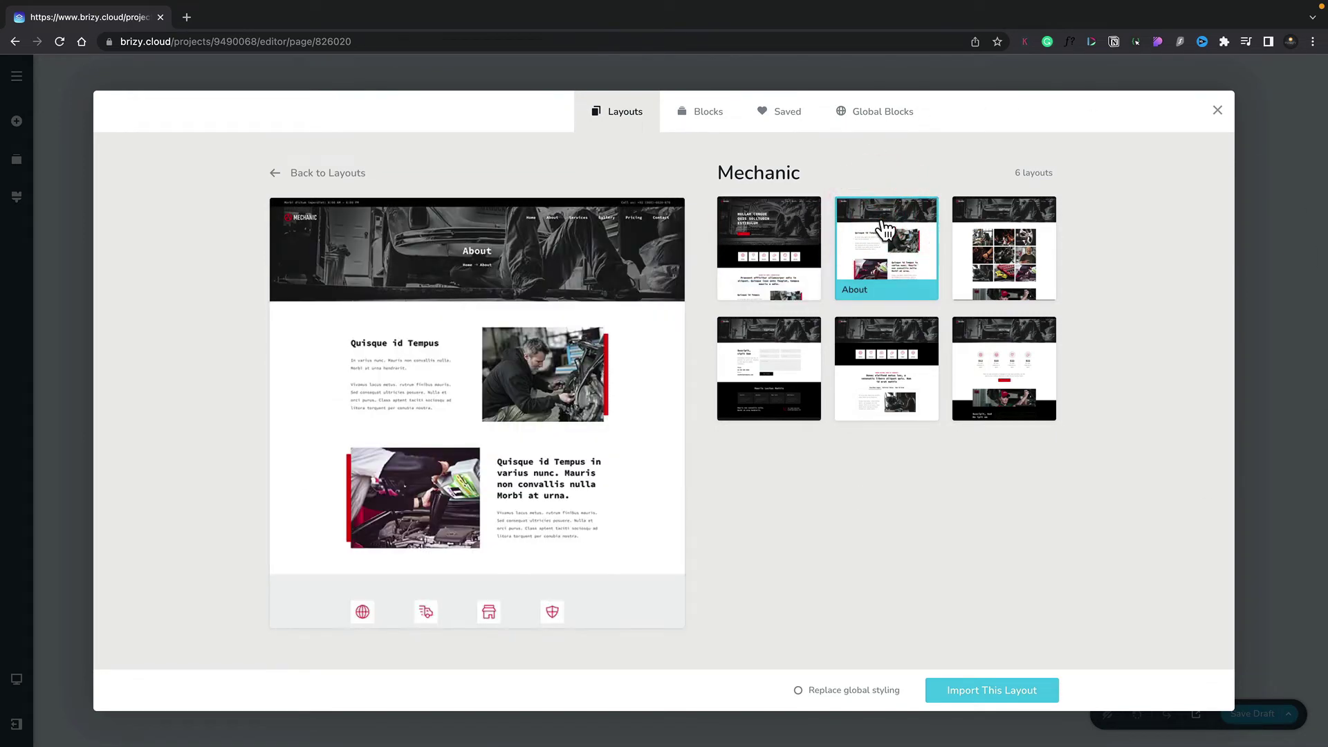
pyautogui.click(977, 240)
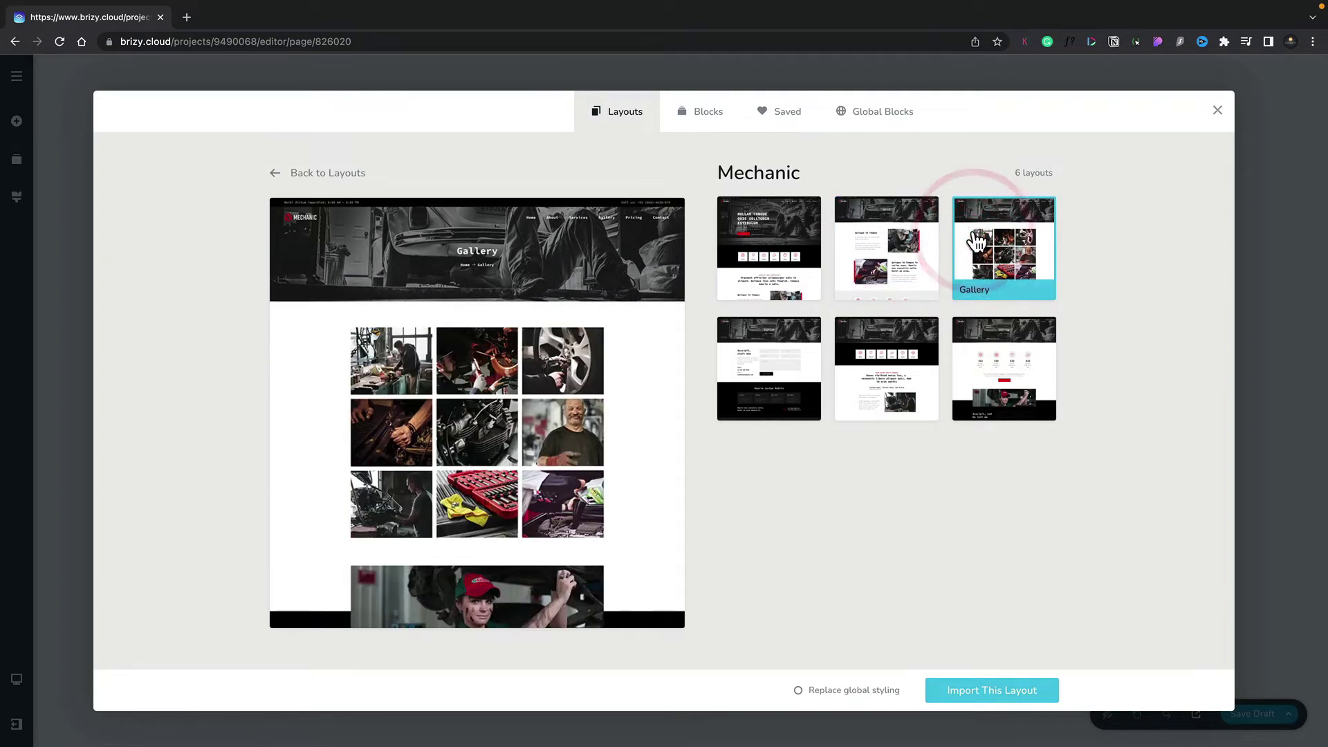
pyautogui.click(771, 370)
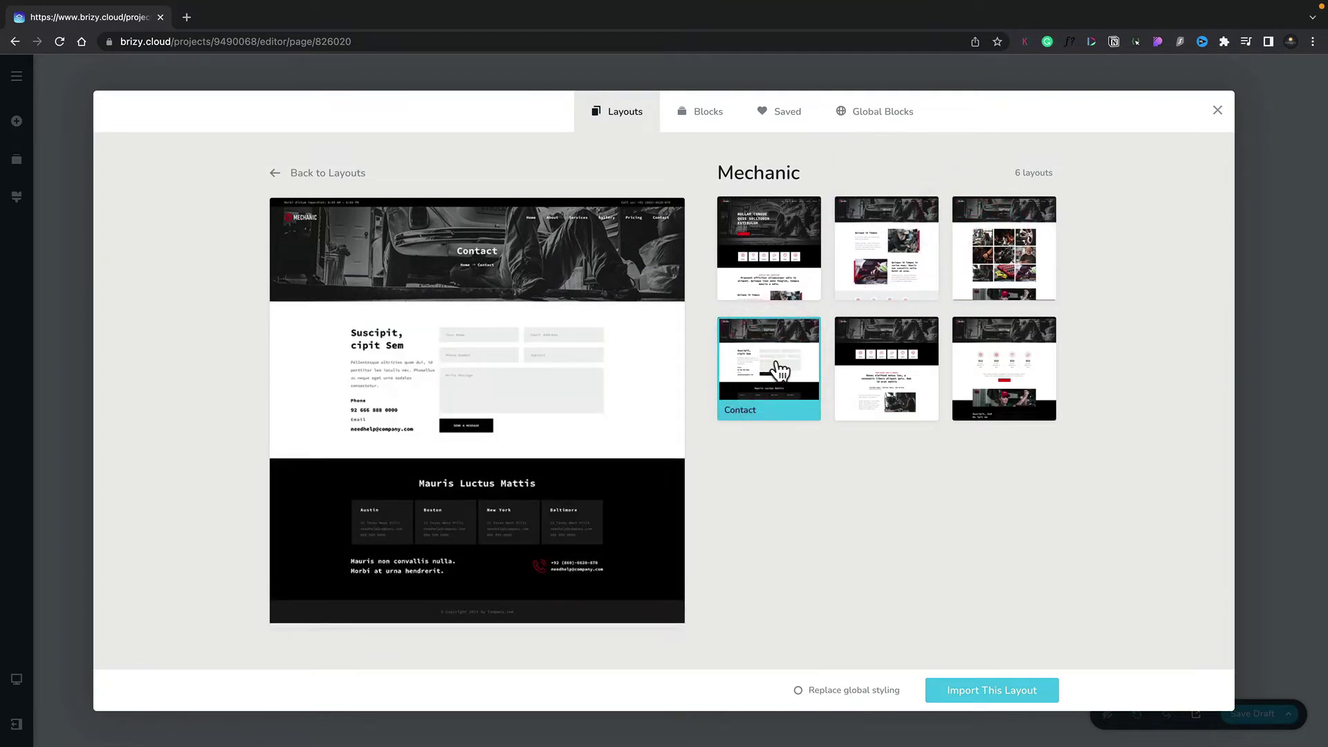
pyautogui.click(860, 275)
pyautogui.scroll(-8, 634, 315)
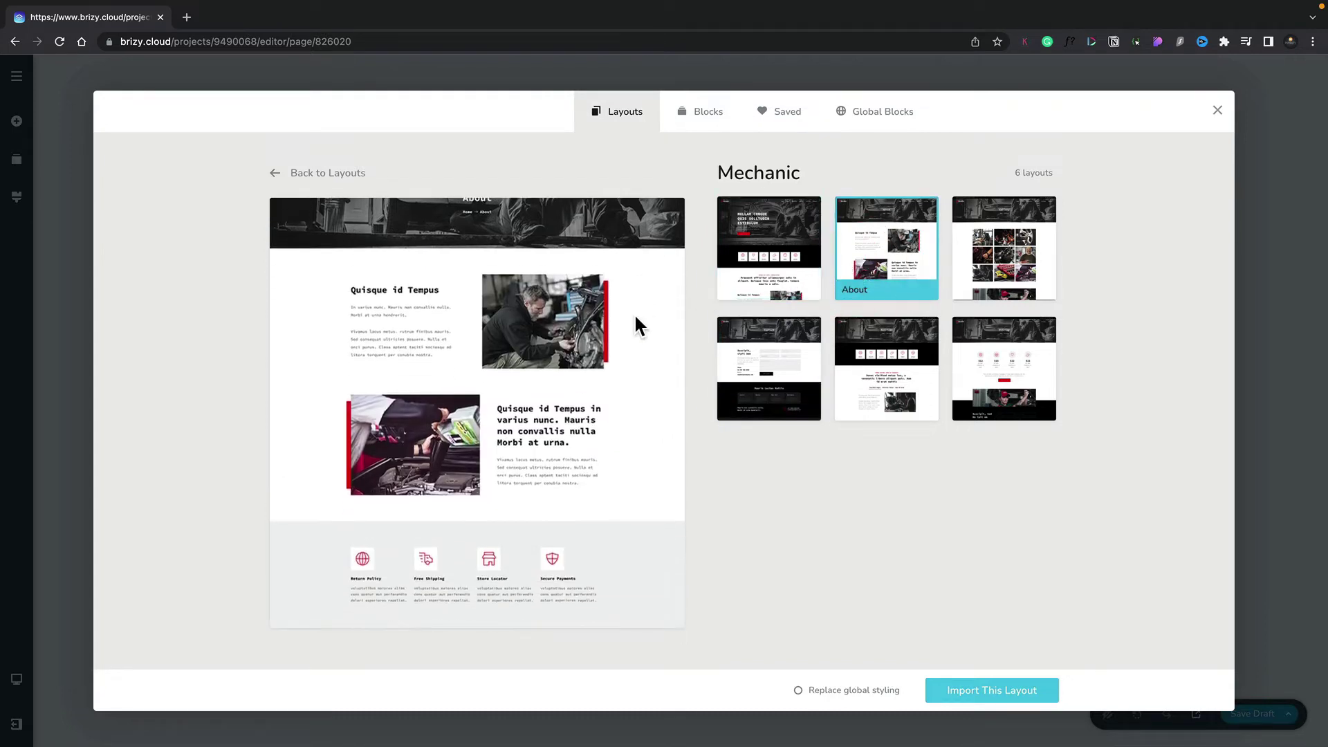
pyautogui.scroll(-5, 634, 315)
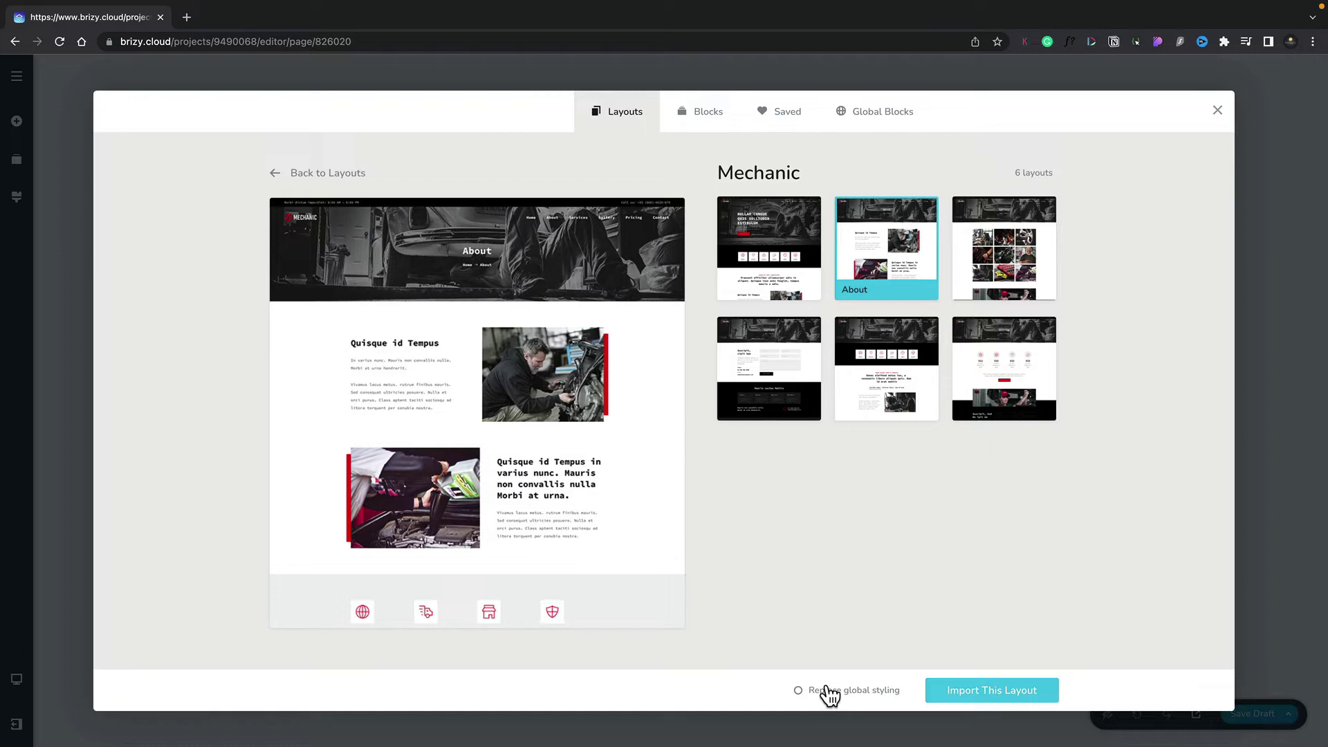
pyautogui.scroll(-5, 617, 532)
# Step: Import the Mechanic Homepage layout into the page with global styling replaced
pyautogui.click(818, 689)
pyautogui.click(763, 274)
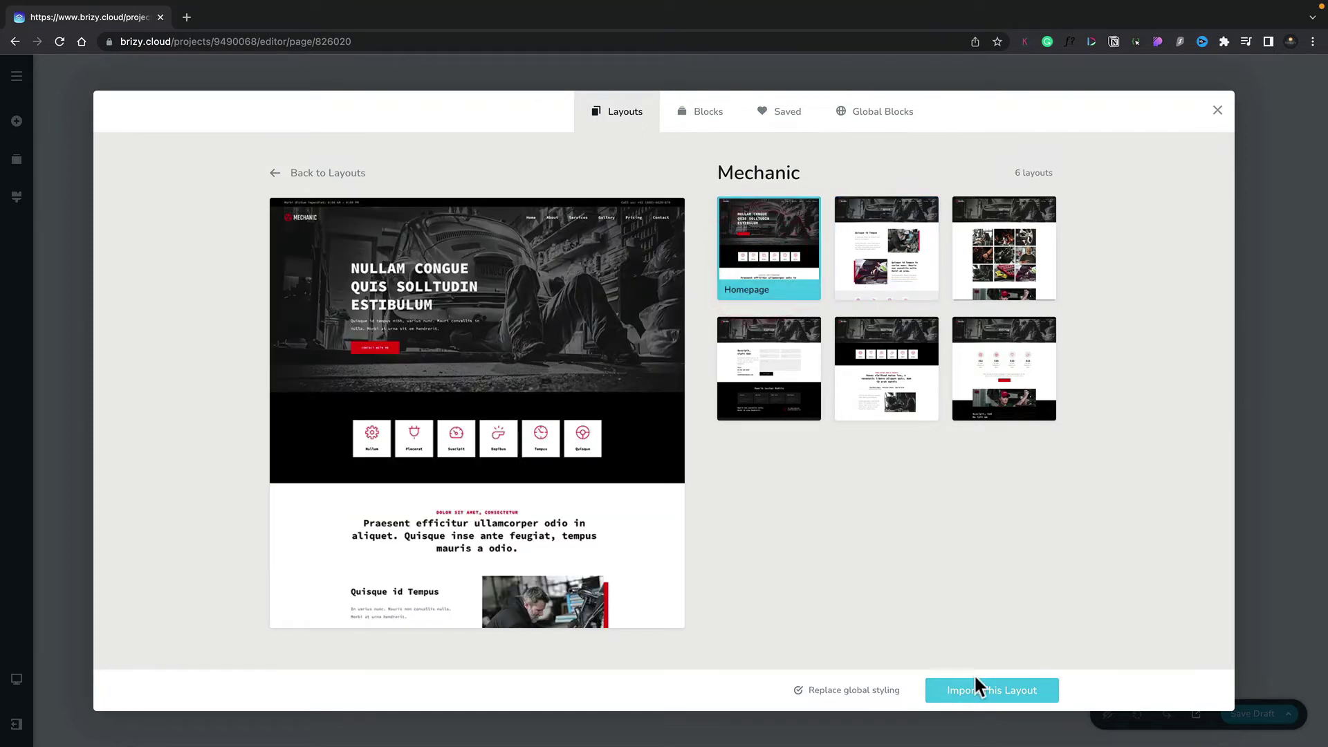
pyautogui.click(989, 691)
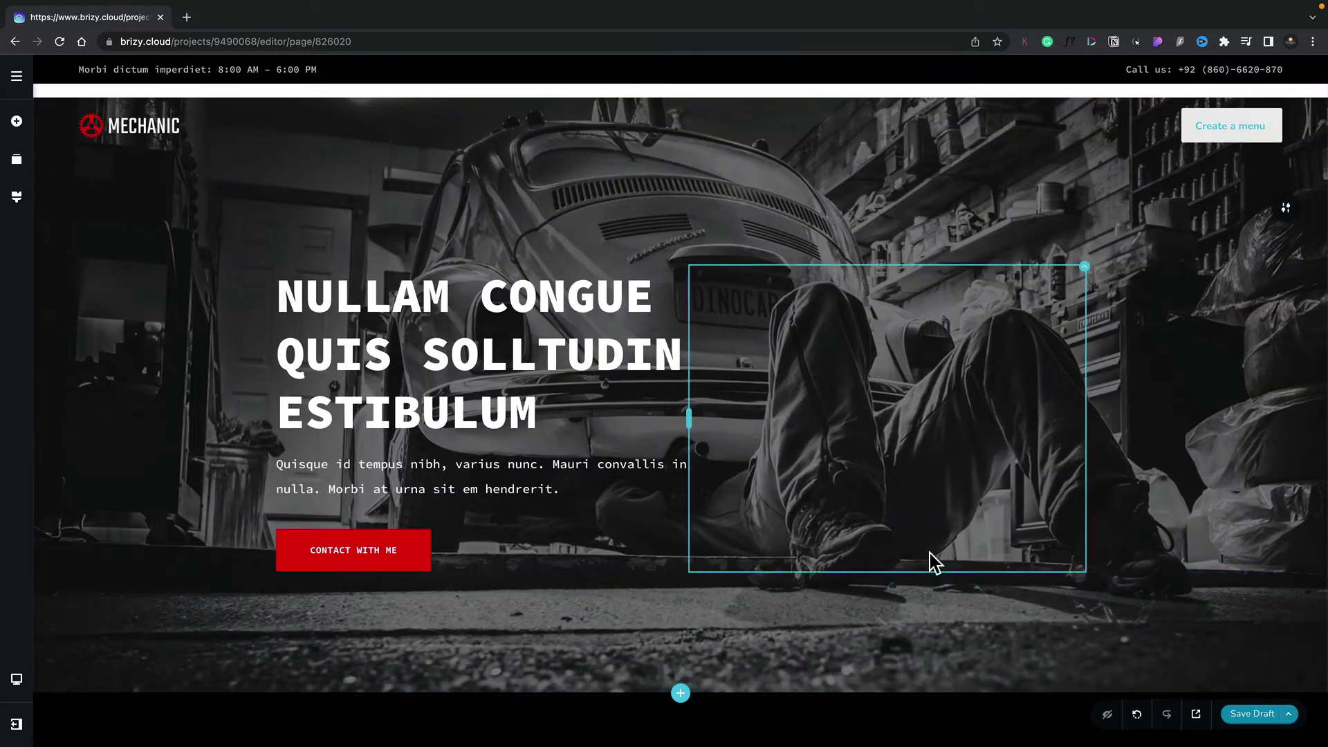
# Step: Review the sections of the imported Mechanic homepage and clear the layout from the page
pyautogui.scroll(-6, 929, 553)
pyautogui.scroll(-6, 929, 553)
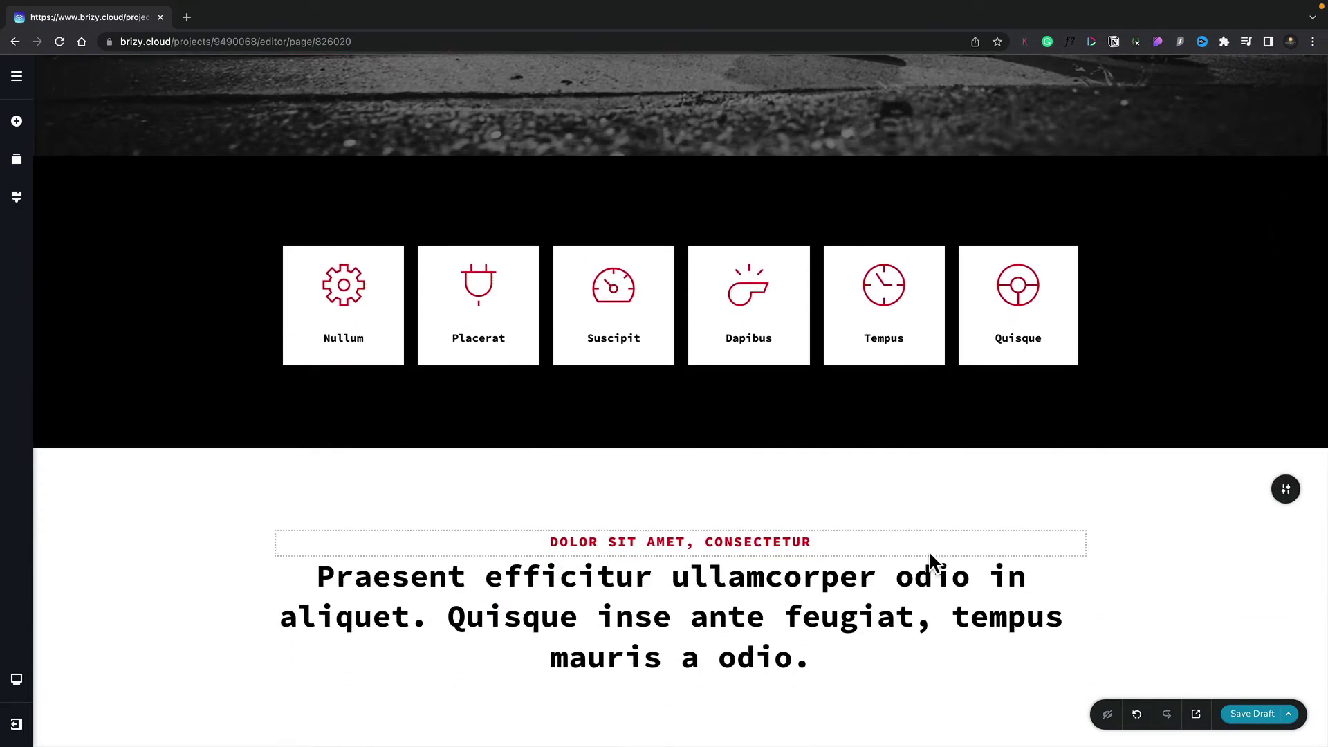
pyautogui.scroll(-5, 930, 562)
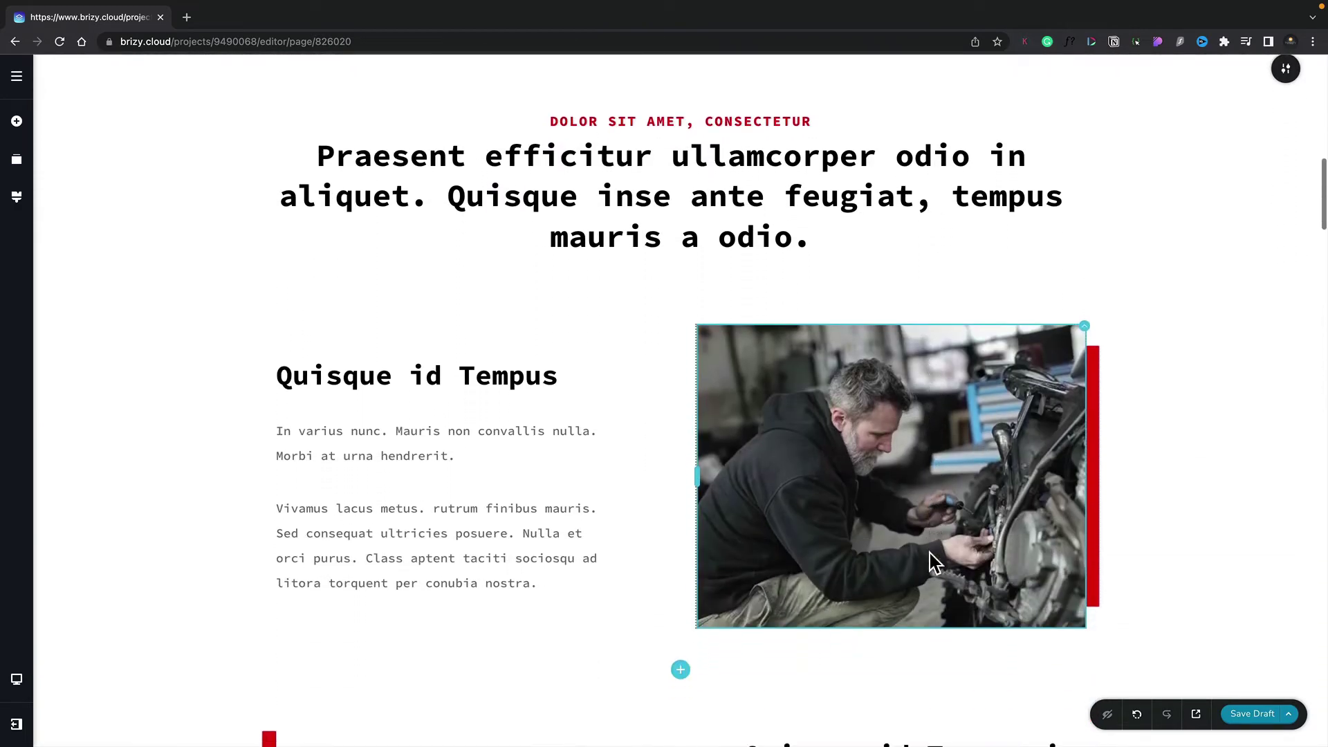
pyautogui.scroll(-3, 930, 557)
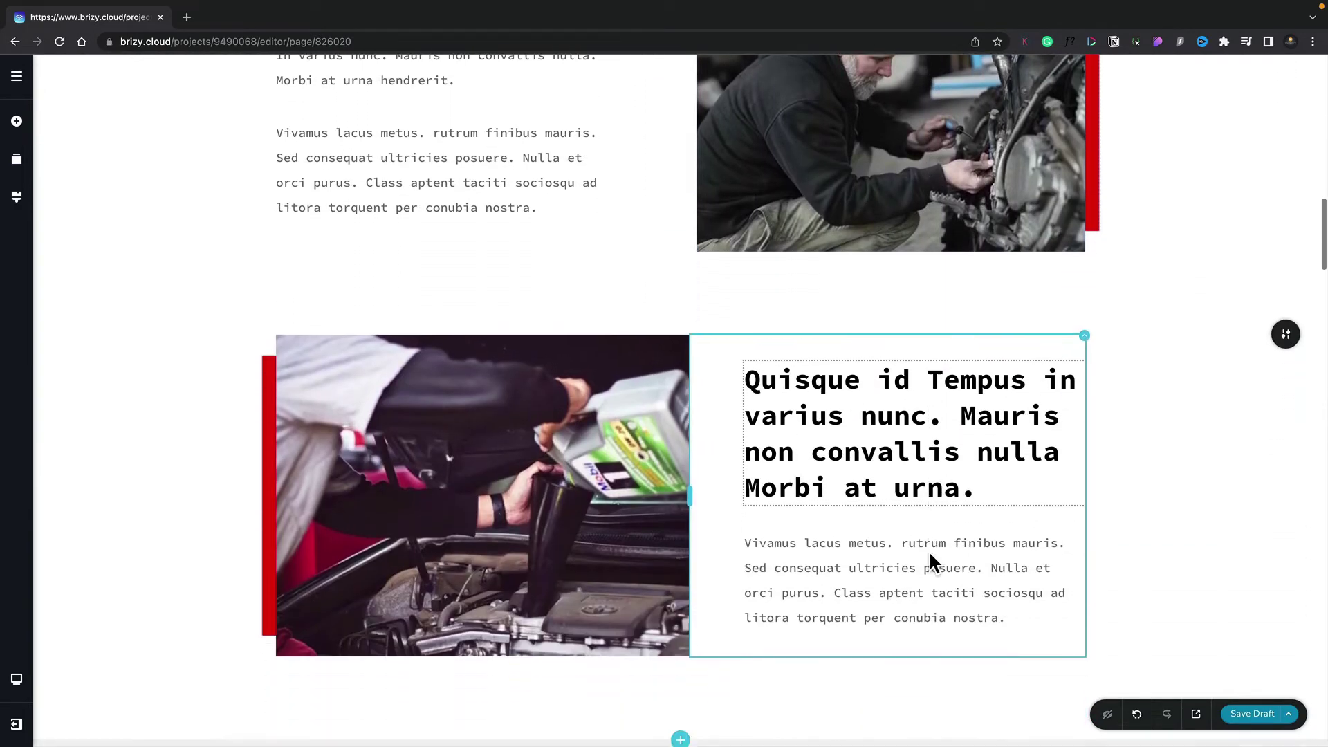
pyautogui.moveTo(930, 554)
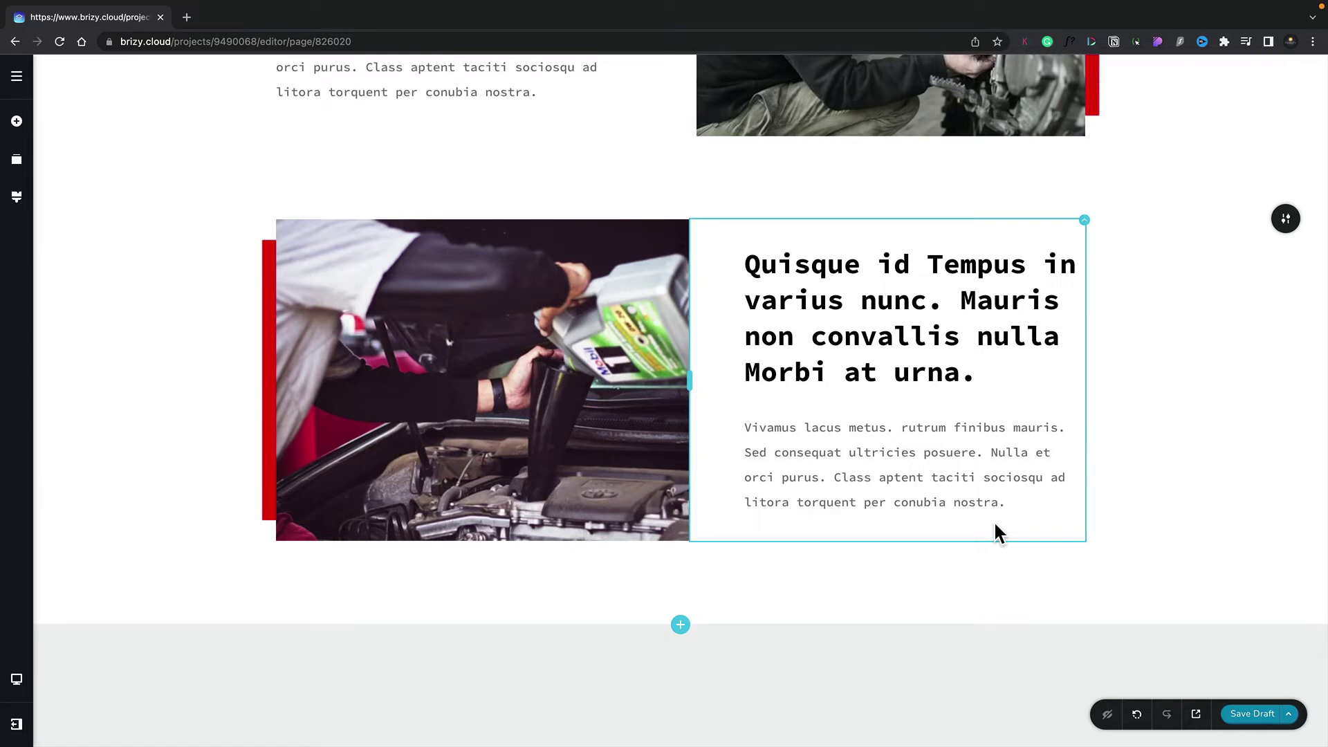
pyautogui.click(1289, 715)
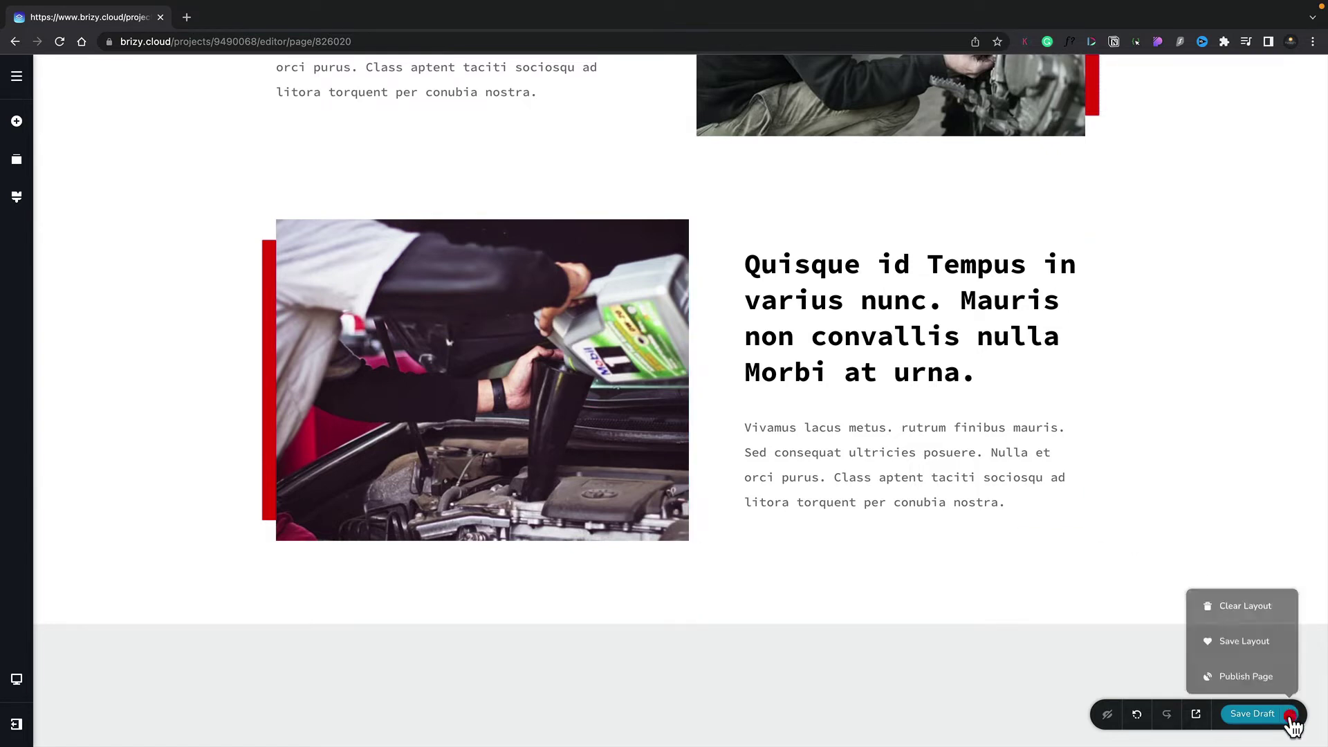
pyautogui.click(1257, 610)
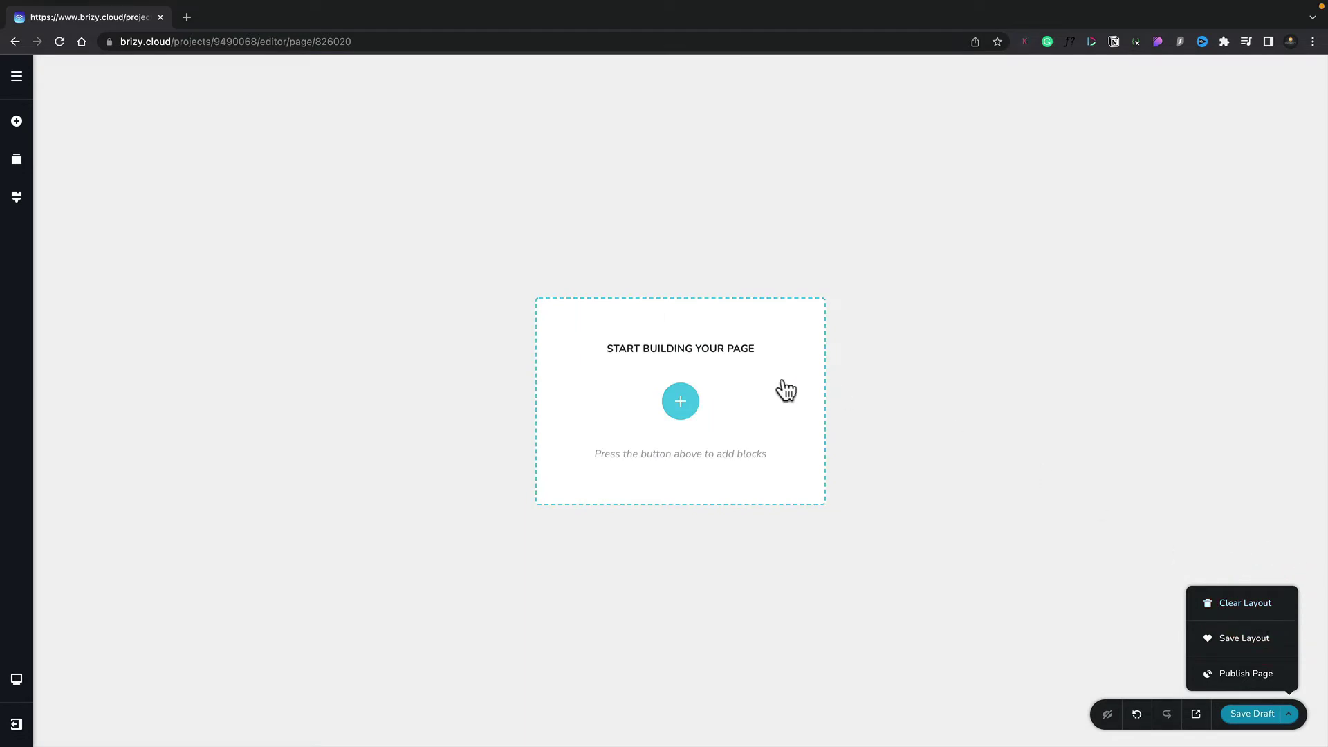
# Step: Add the light Hero block "11 Tips To Making The Best Veggie Meals" from Kit #2 to the empty page
pyautogui.click(689, 404)
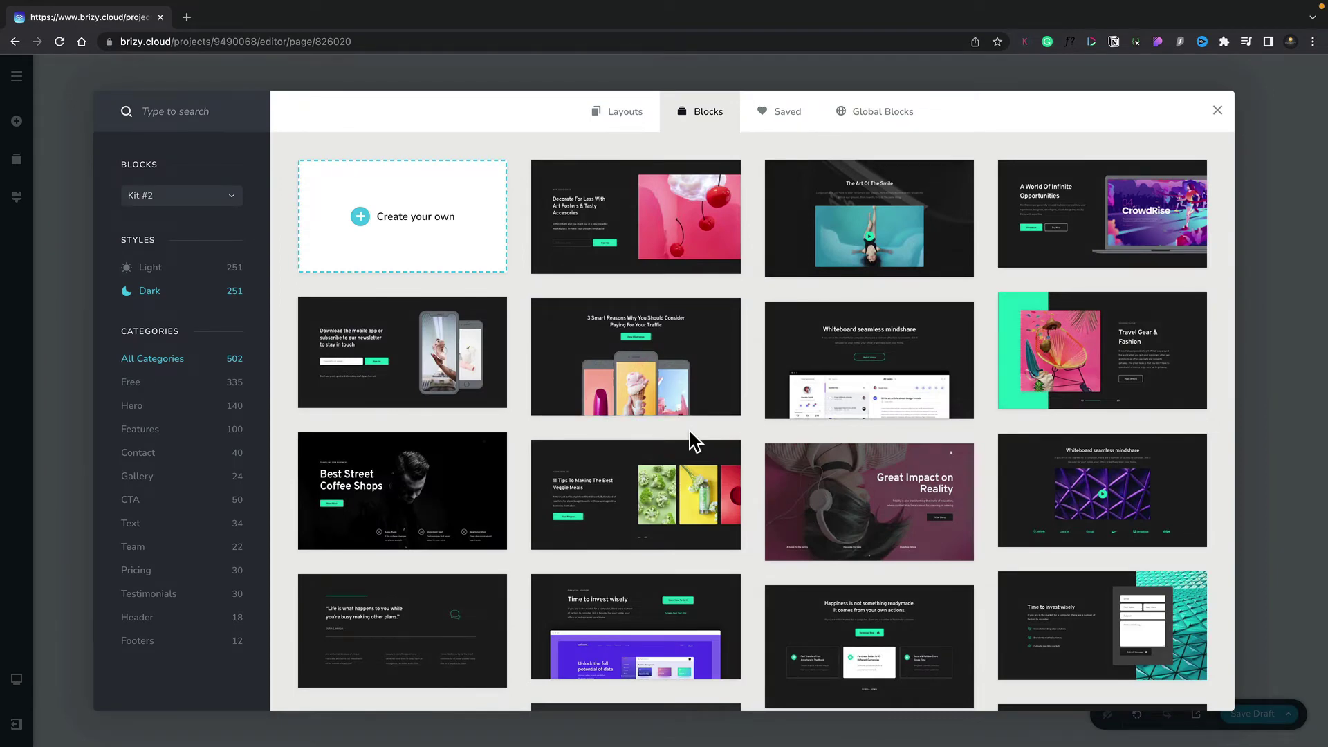
pyautogui.click(166, 271)
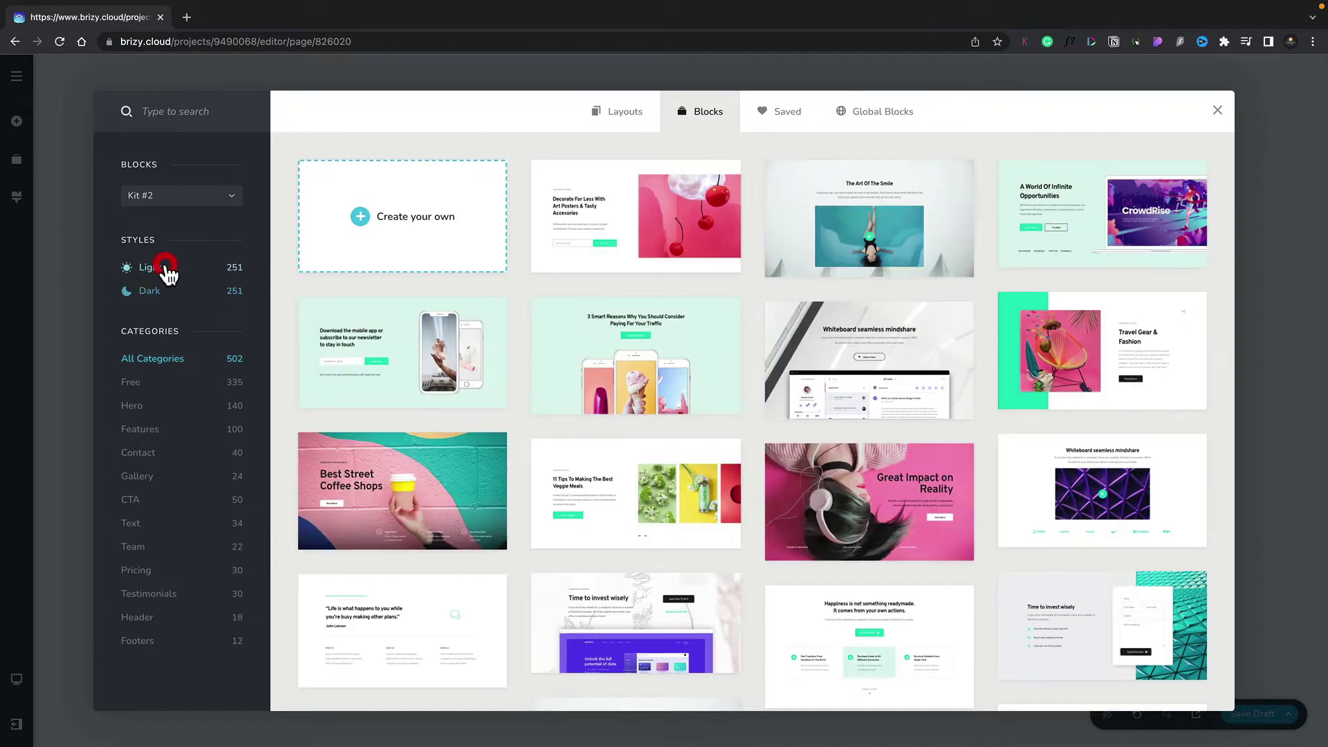
pyautogui.click(138, 409)
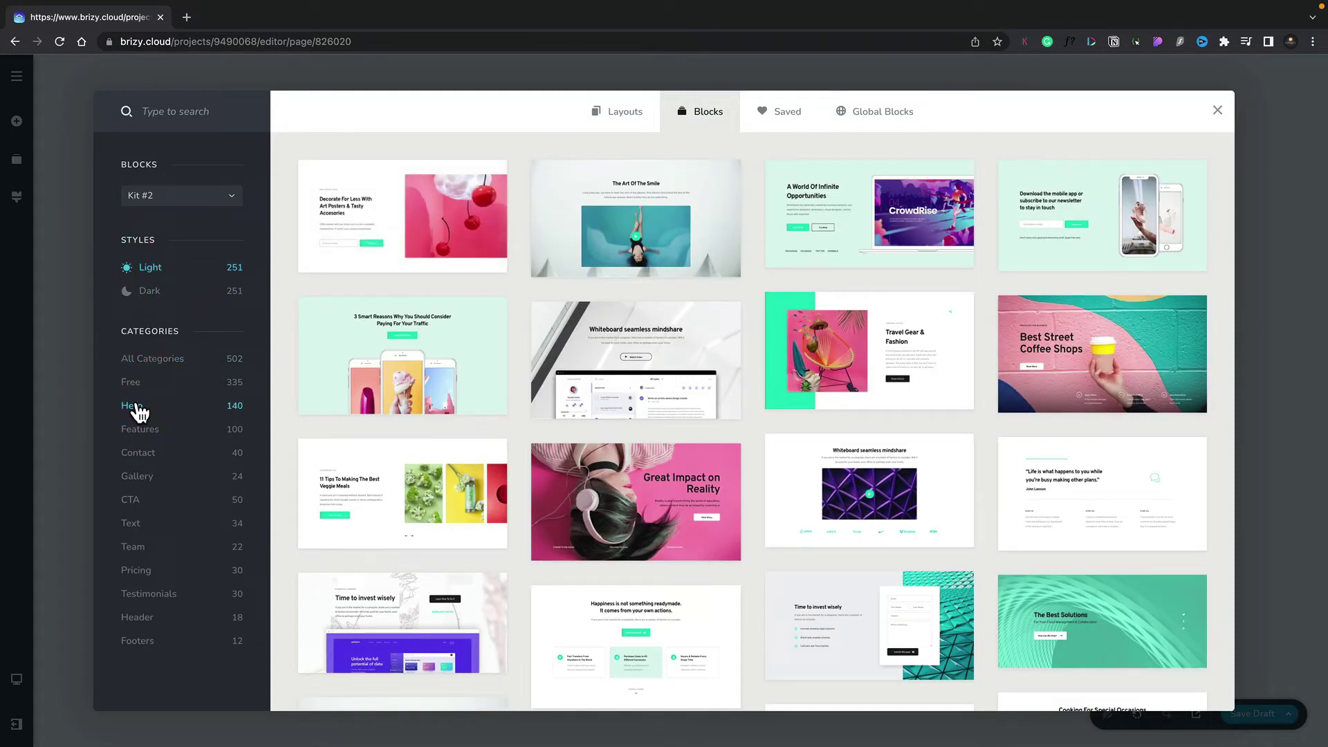
pyautogui.click(363, 468)
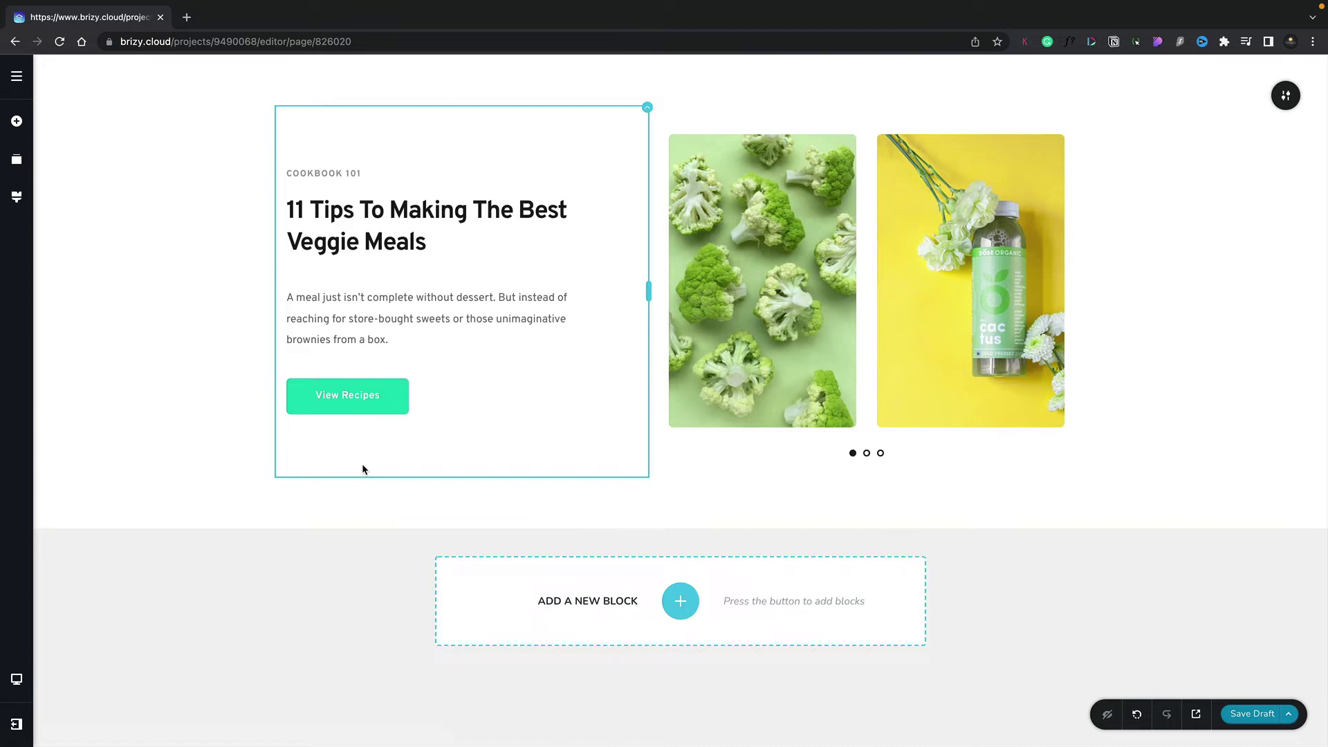
# Step: Replace "Veggie" with "Vegetarian" in the block heading, keeping "Meals" on the same line
pyautogui.press('super+t')
pyautogui.click(354, 244)
pyautogui.moveTo(354, 243); pyautogui.dragTo(299, 243)
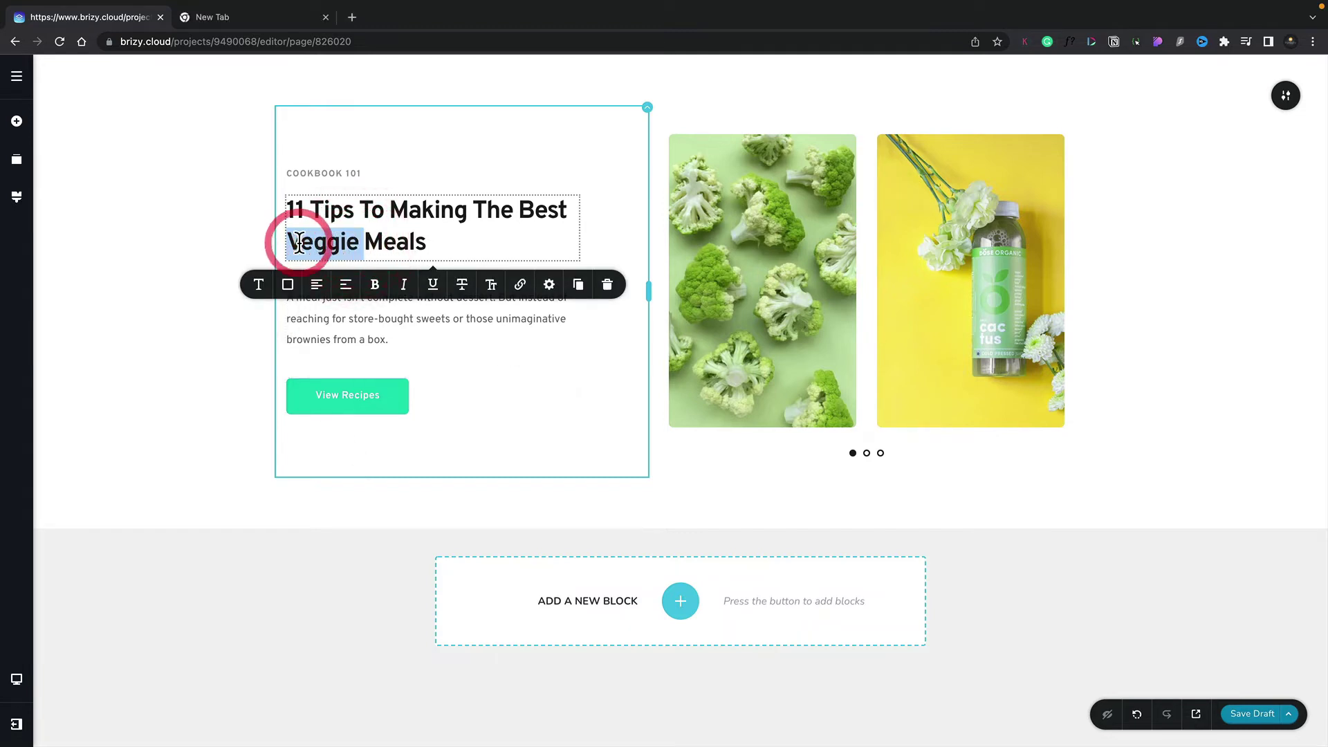
pyautogui.write('Vegetarian')
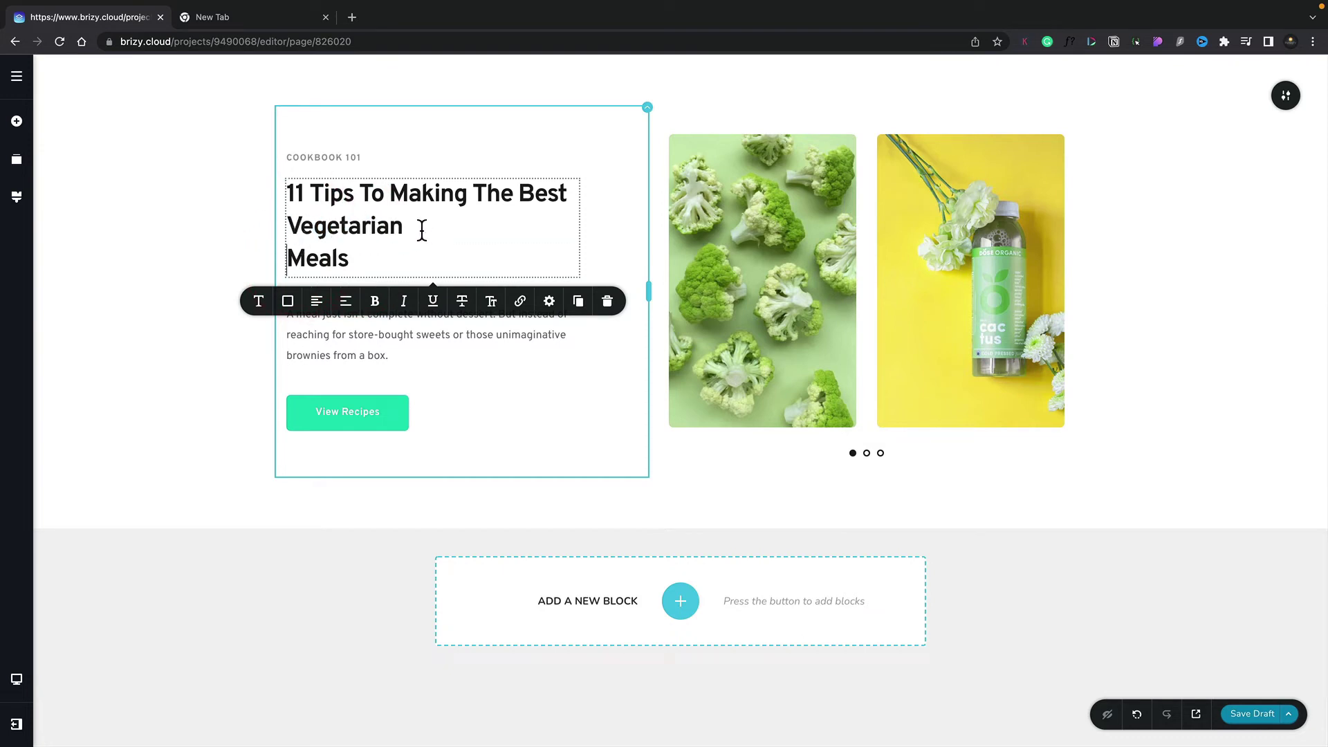
pyautogui.press('BackSpace')
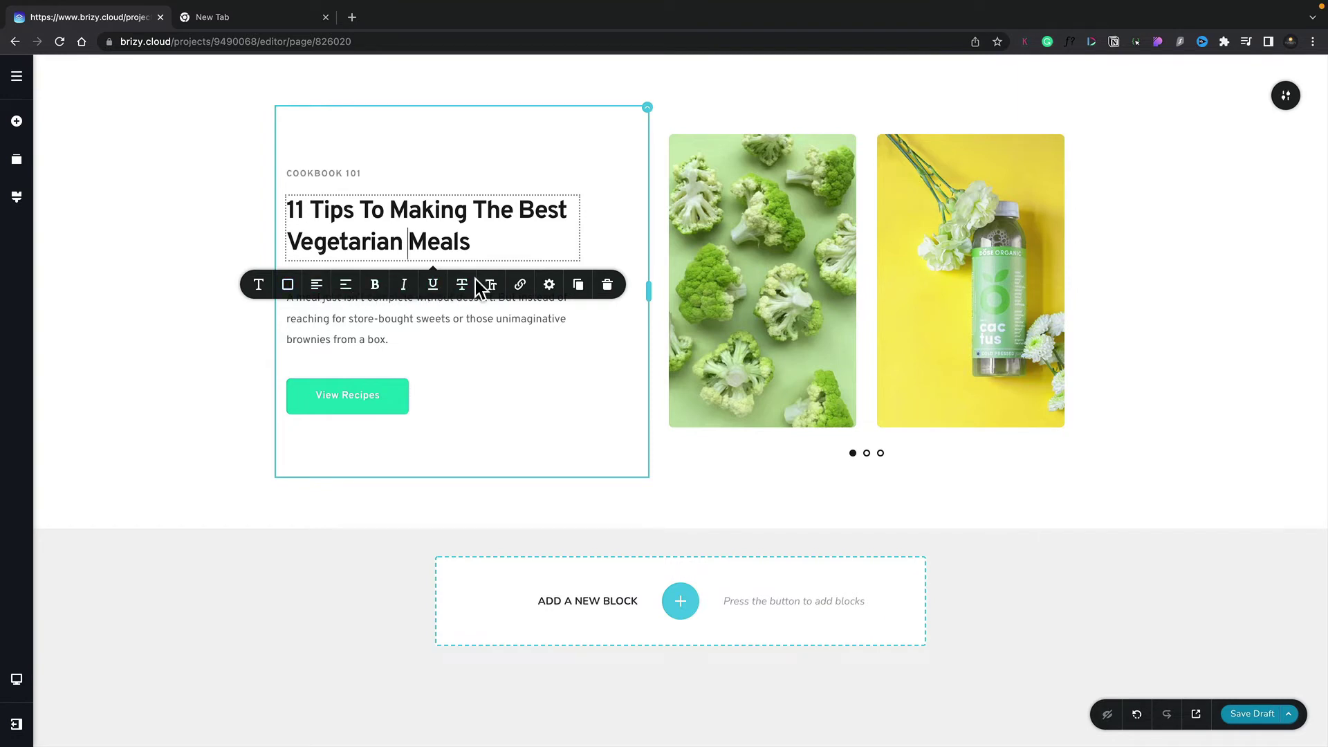
# Step: Open the link settings of the View Recipes button
pyautogui.click(400, 398)
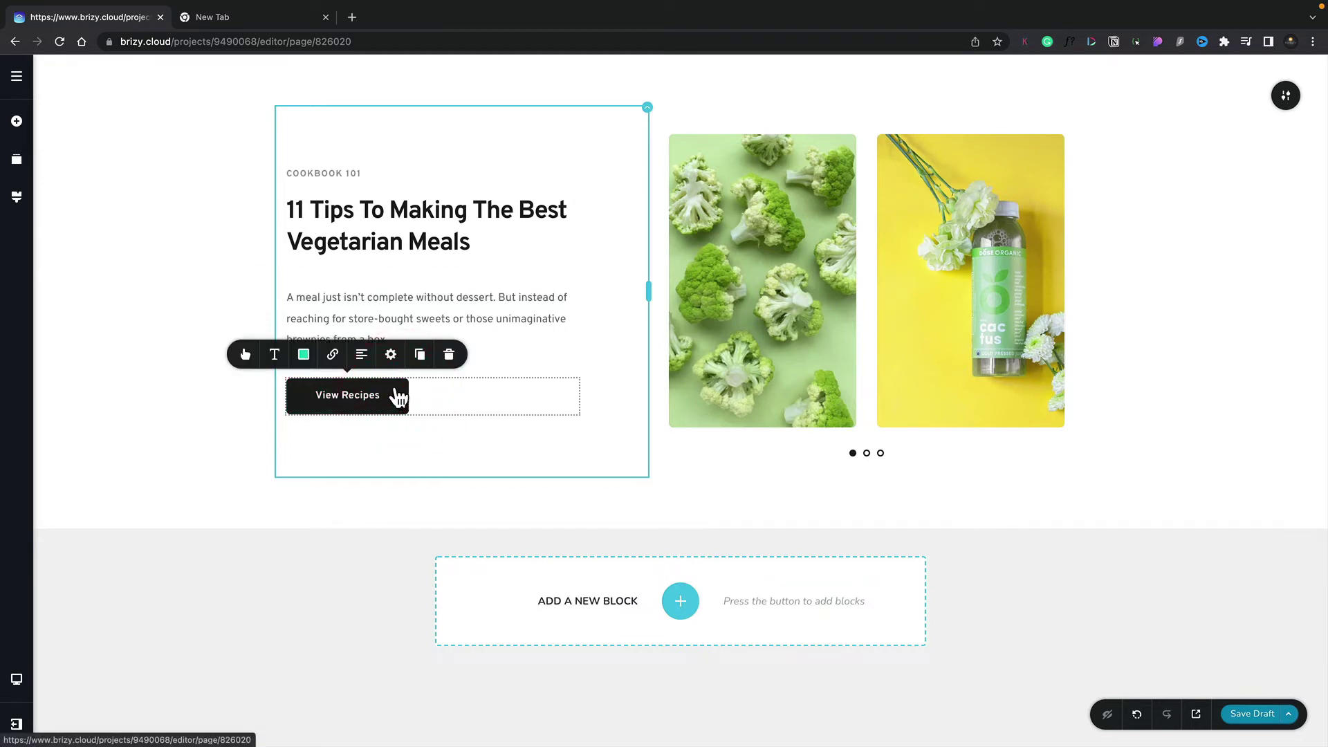
pyautogui.click(333, 357)
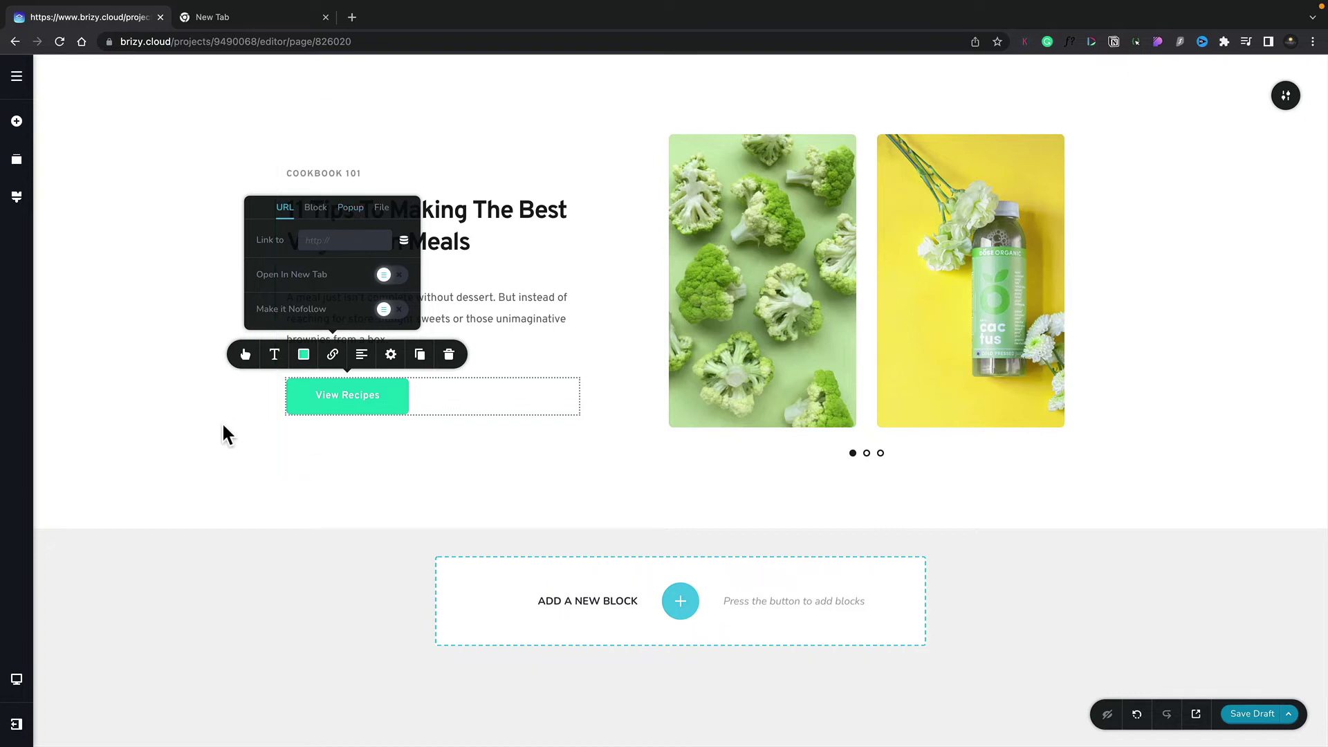
# Step: Examine the image settings of the cauliflower picture in the hero block
pyautogui.click(761, 308)
pyautogui.click(761, 309)
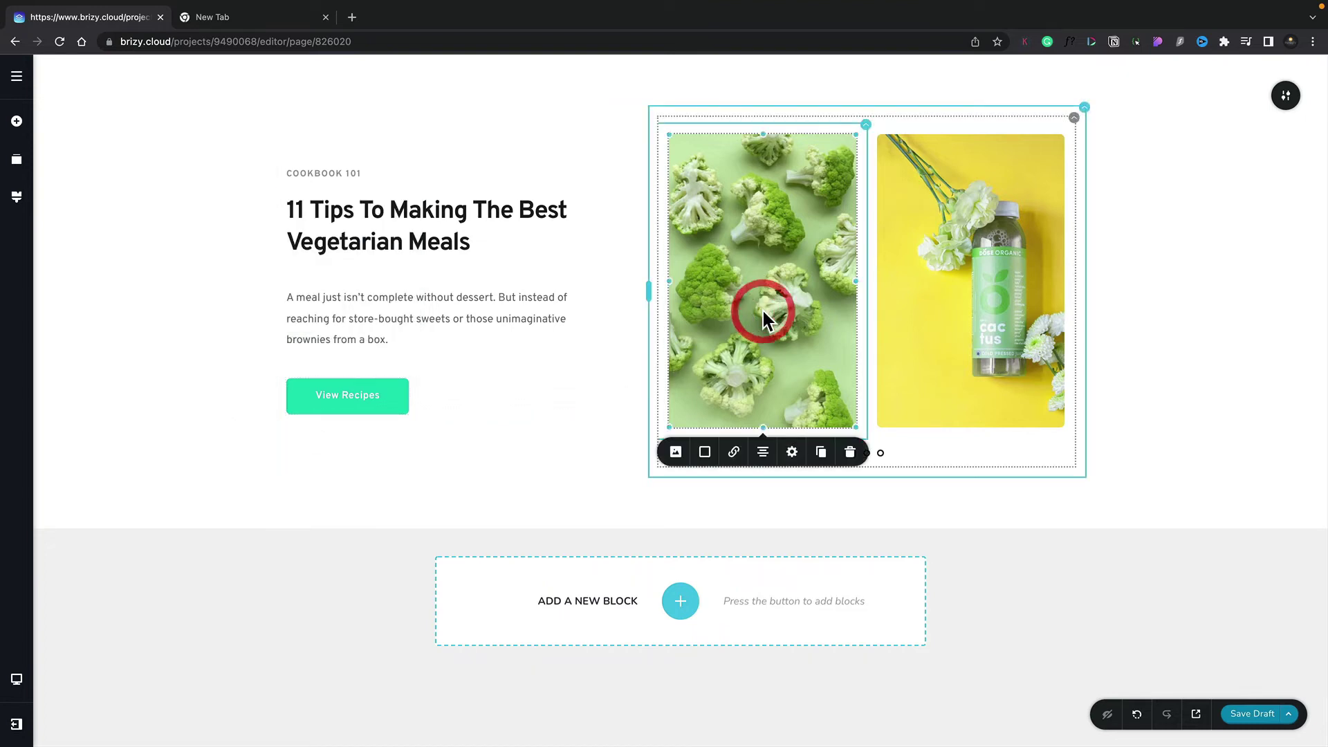
pyautogui.click(676, 452)
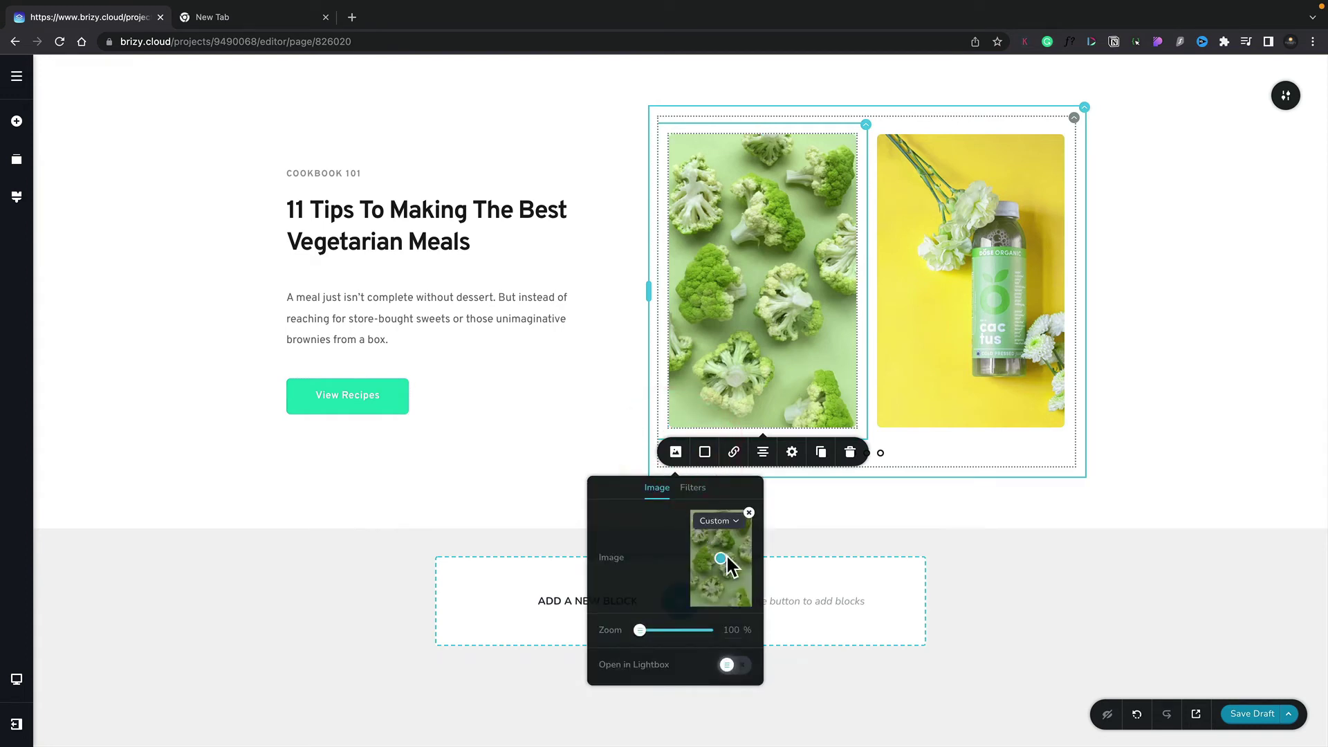
pyautogui.click(676, 457)
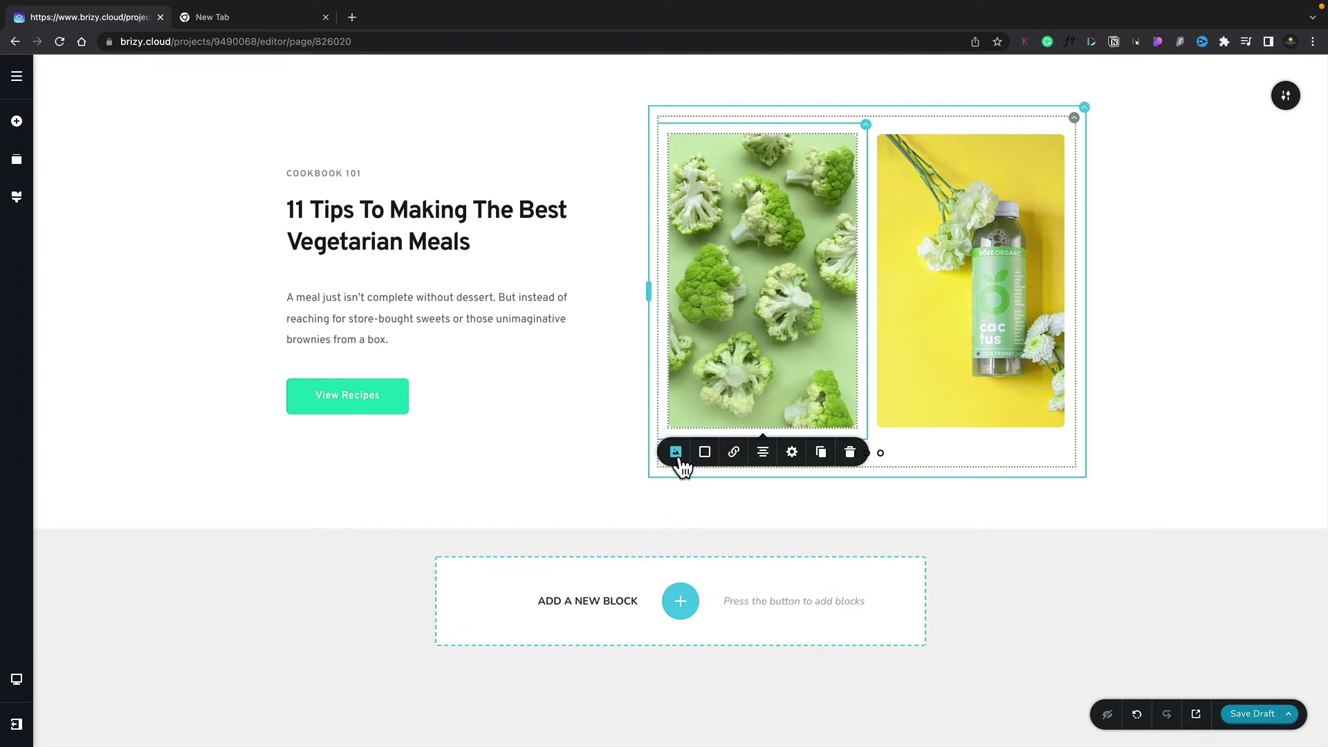
# Step: Add the dark Gallery block with three captioned images from Kit #2 below the hero block
pyautogui.click(681, 601)
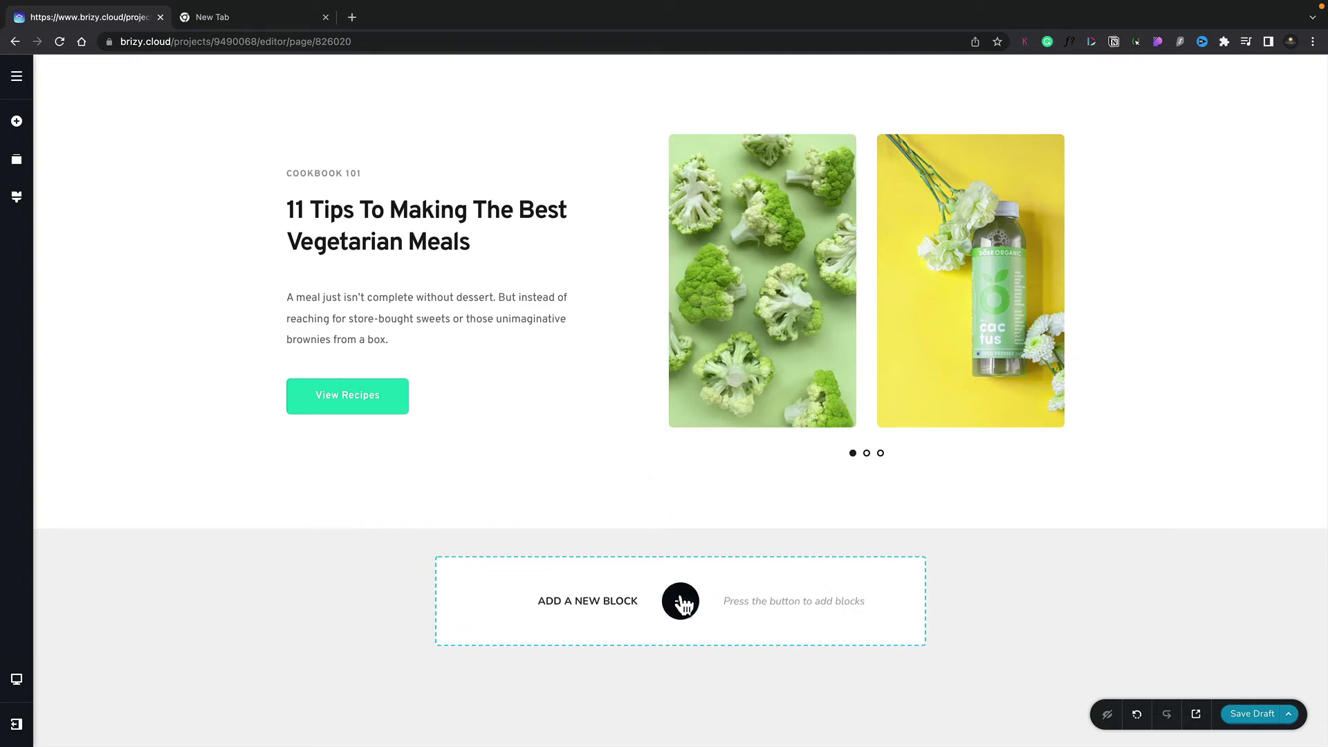
pyautogui.click(680, 600)
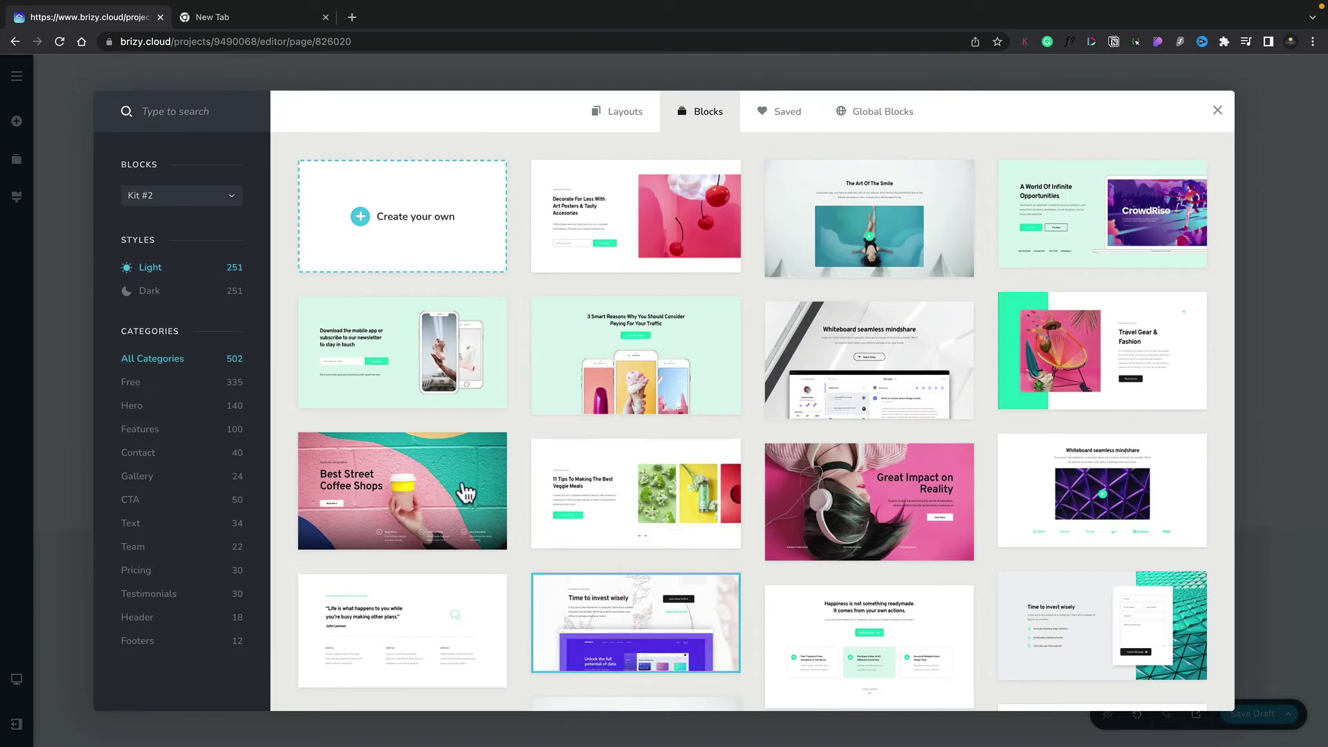
pyautogui.click(148, 291)
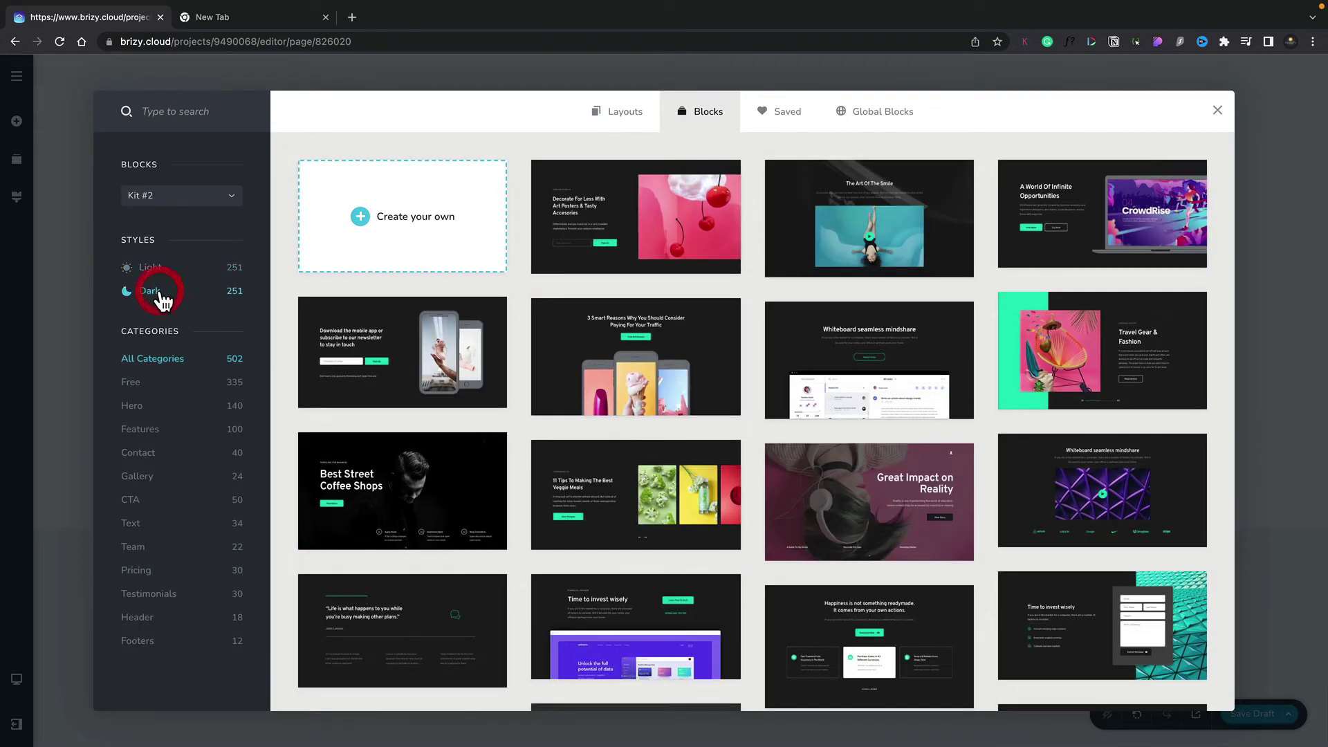
pyautogui.click(146, 477)
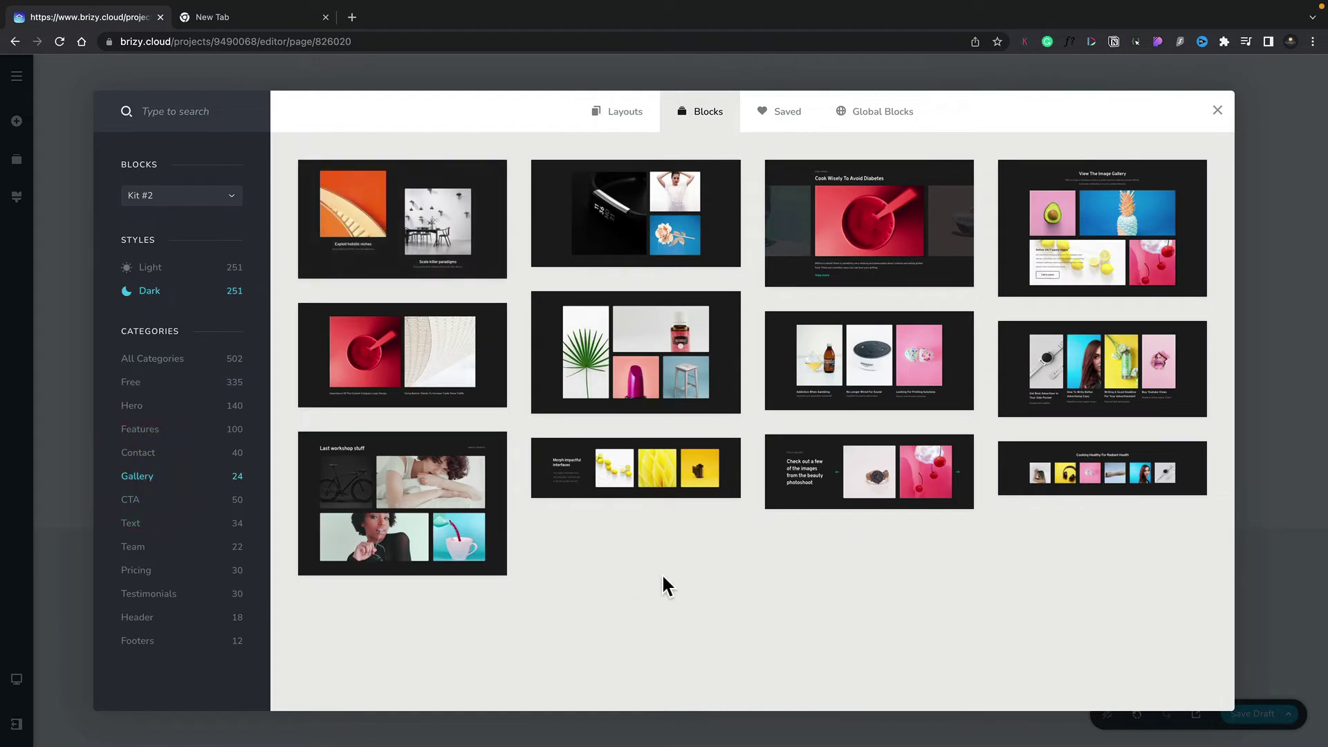
pyautogui.click(875, 380)
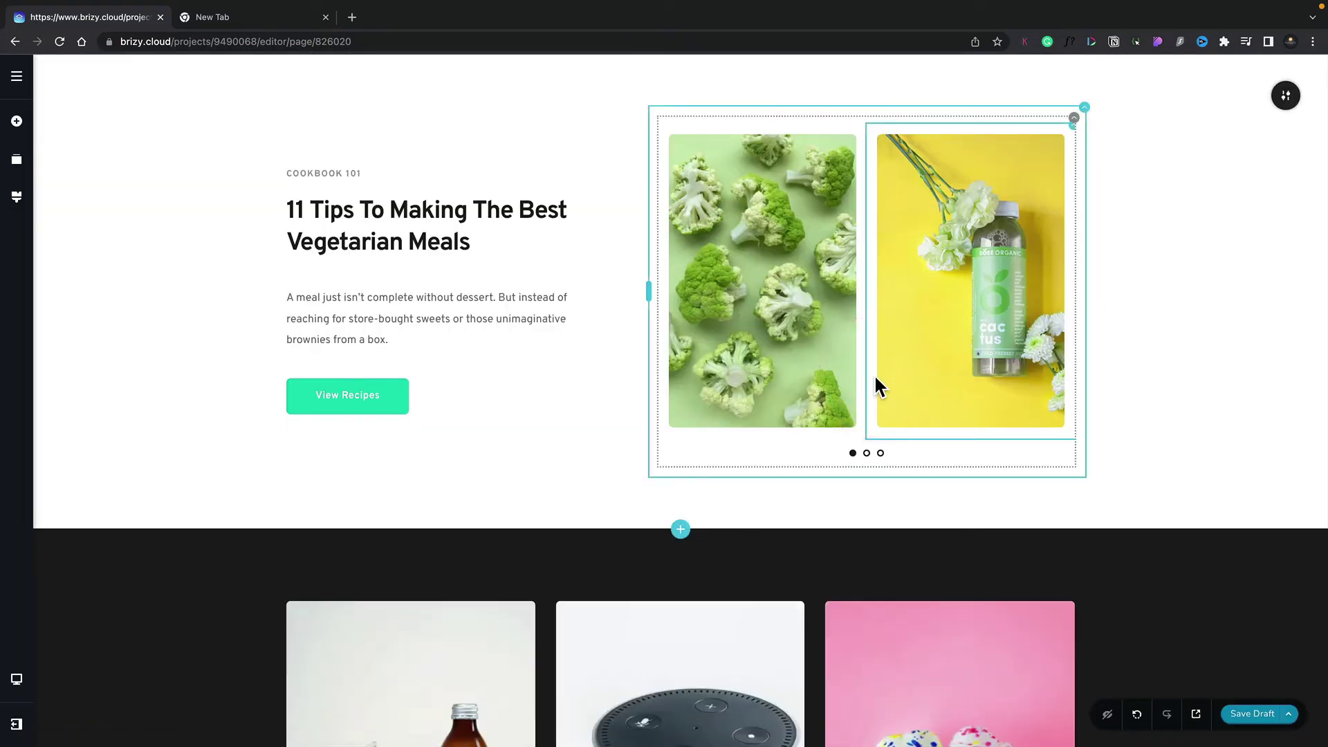
# Step: Add the light Contact block "Hello, there!" from Kit #2 below the gallery block
pyautogui.scroll(-3, 242, 612)
pyautogui.scroll(-3, 239, 604)
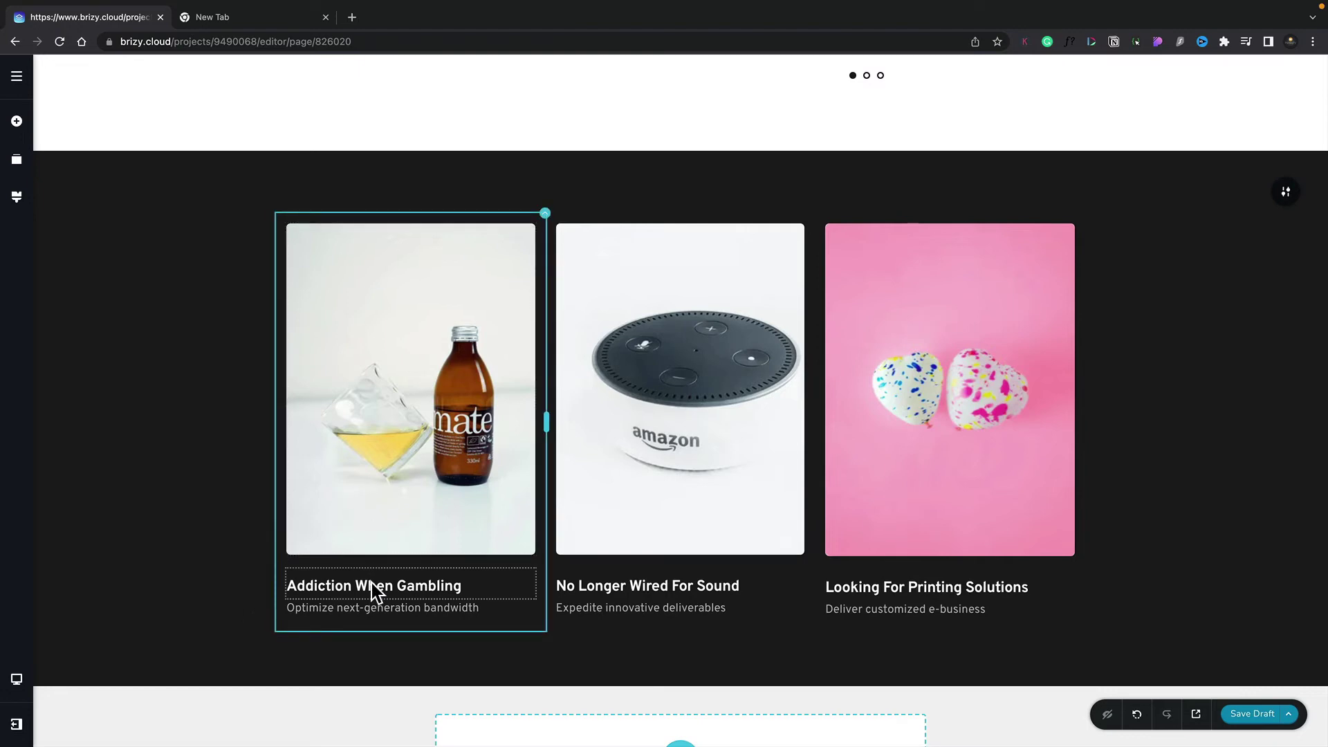
pyautogui.scroll(-1, 347, 652)
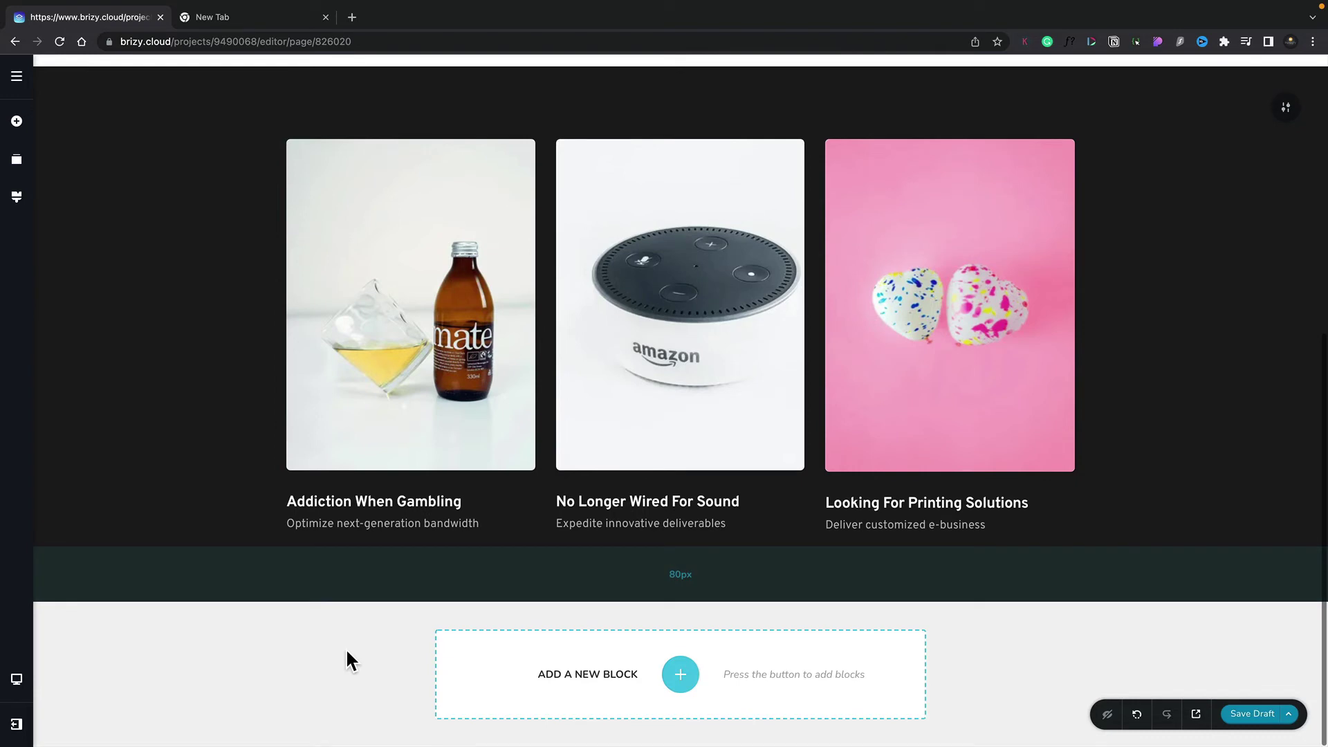
pyautogui.click(681, 674)
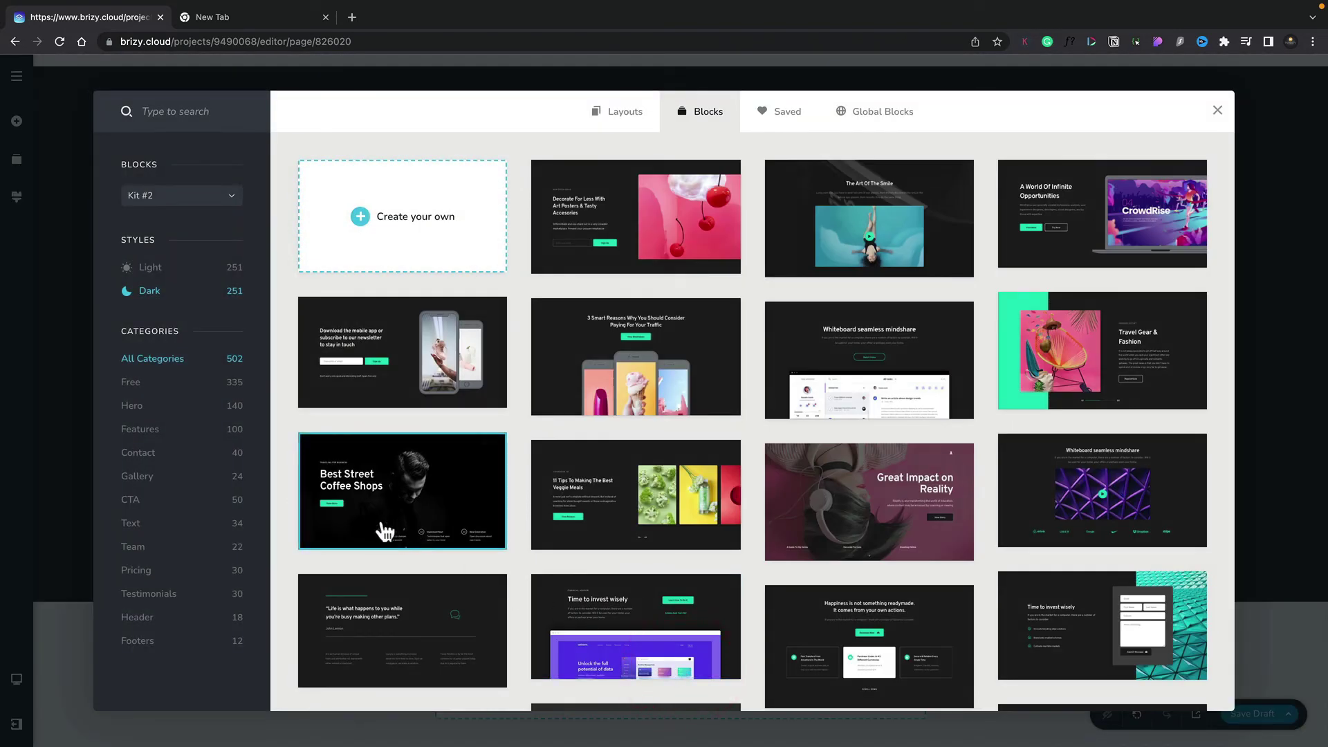
pyautogui.click(142, 454)
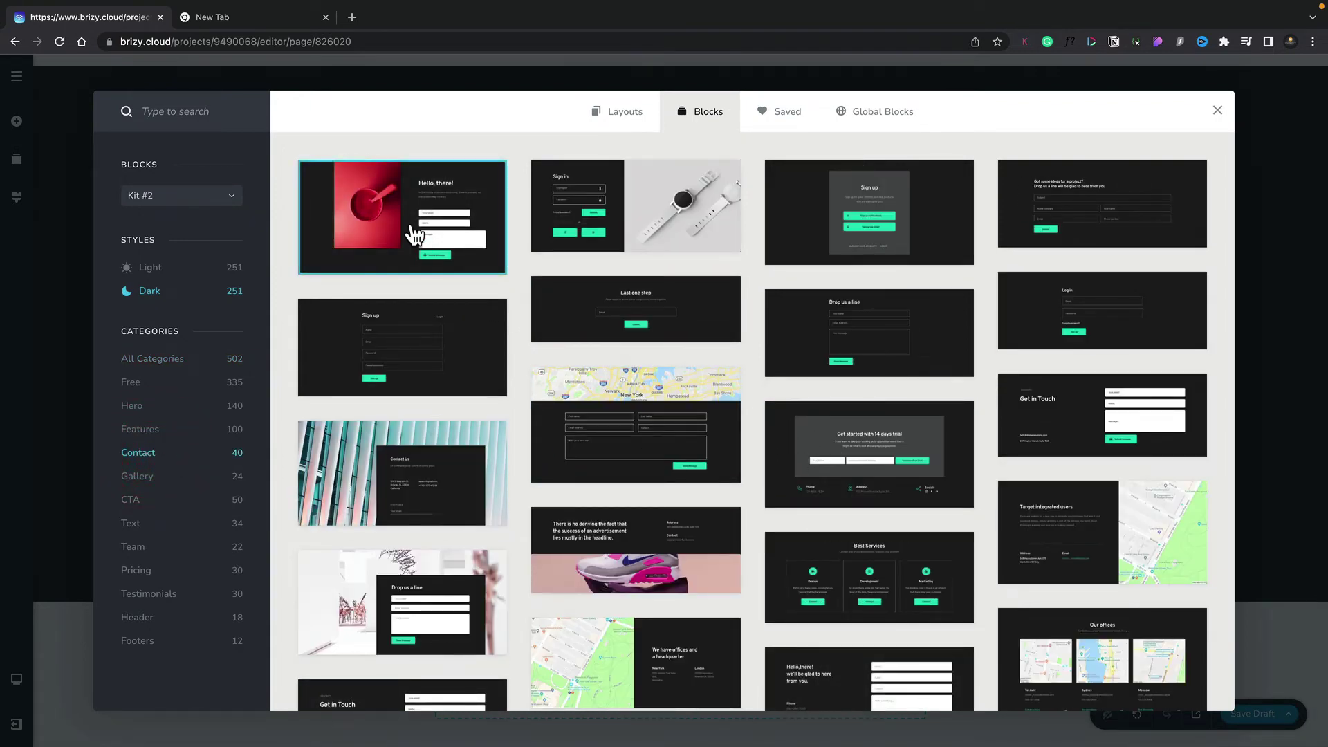
pyautogui.click(143, 268)
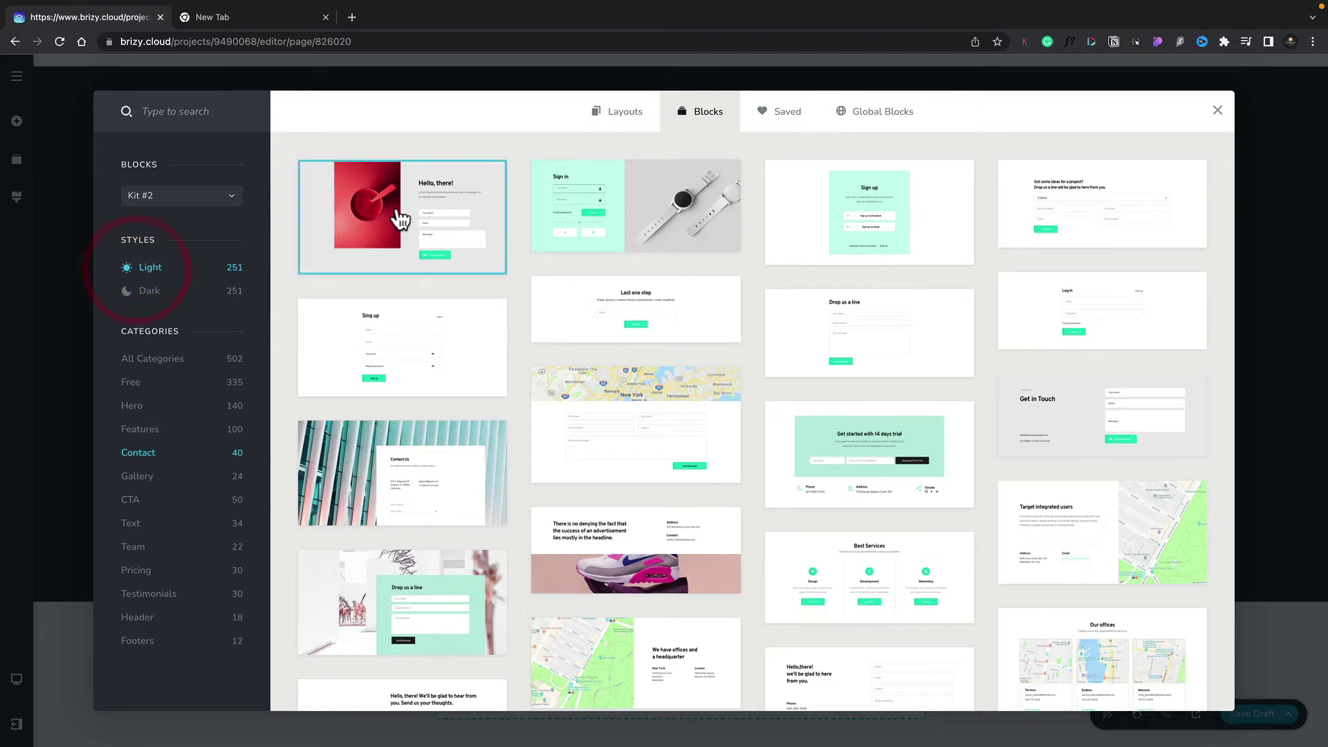
pyautogui.click(380, 218)
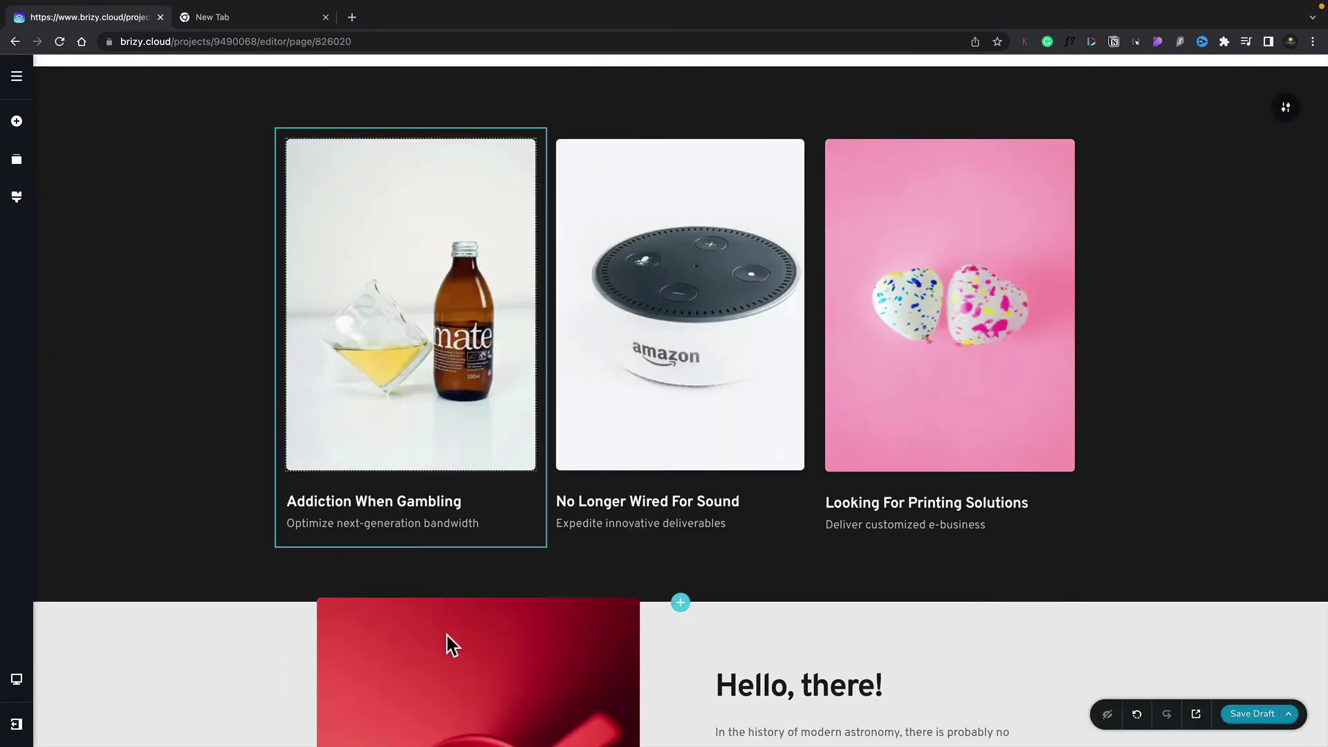
# Step: Review the stacked blocks and add an empty custom block below the contact block
pyautogui.scroll(-3, 447, 640)
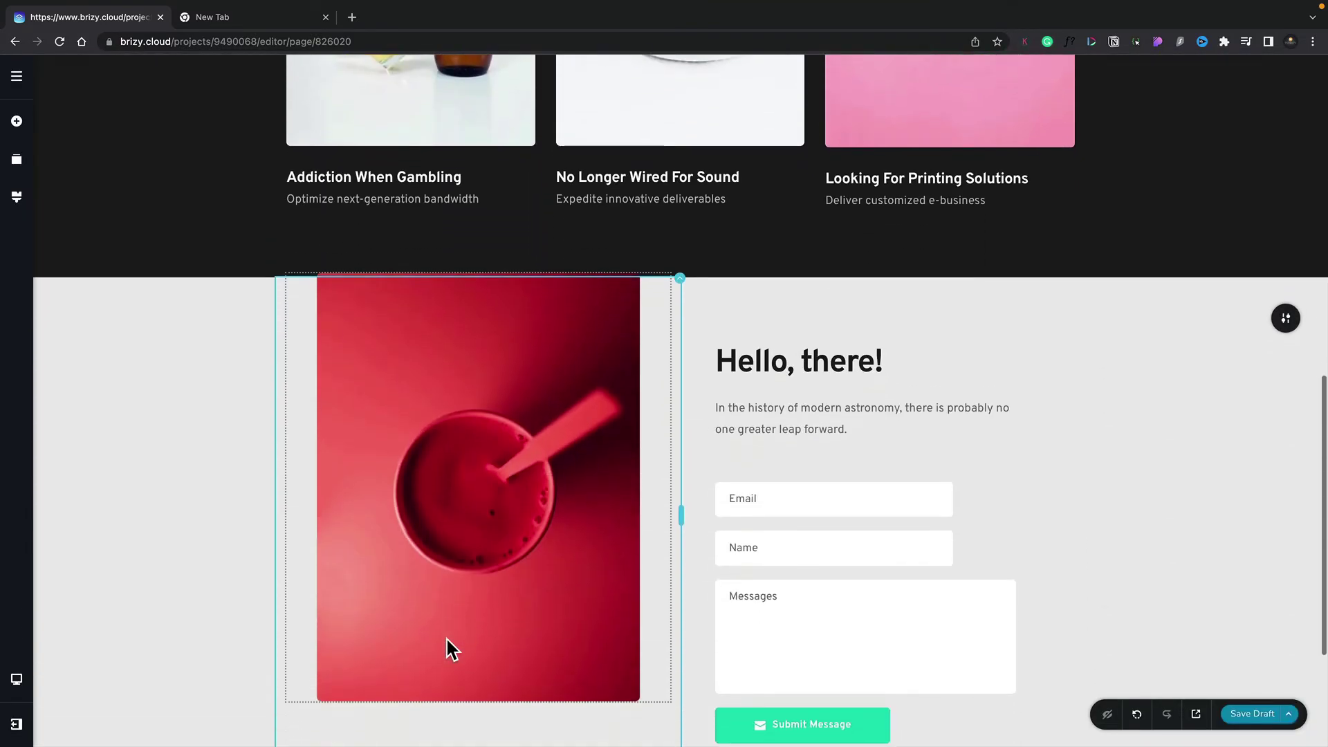
pyautogui.scroll(5, 447, 640)
pyautogui.scroll(2, 447, 640)
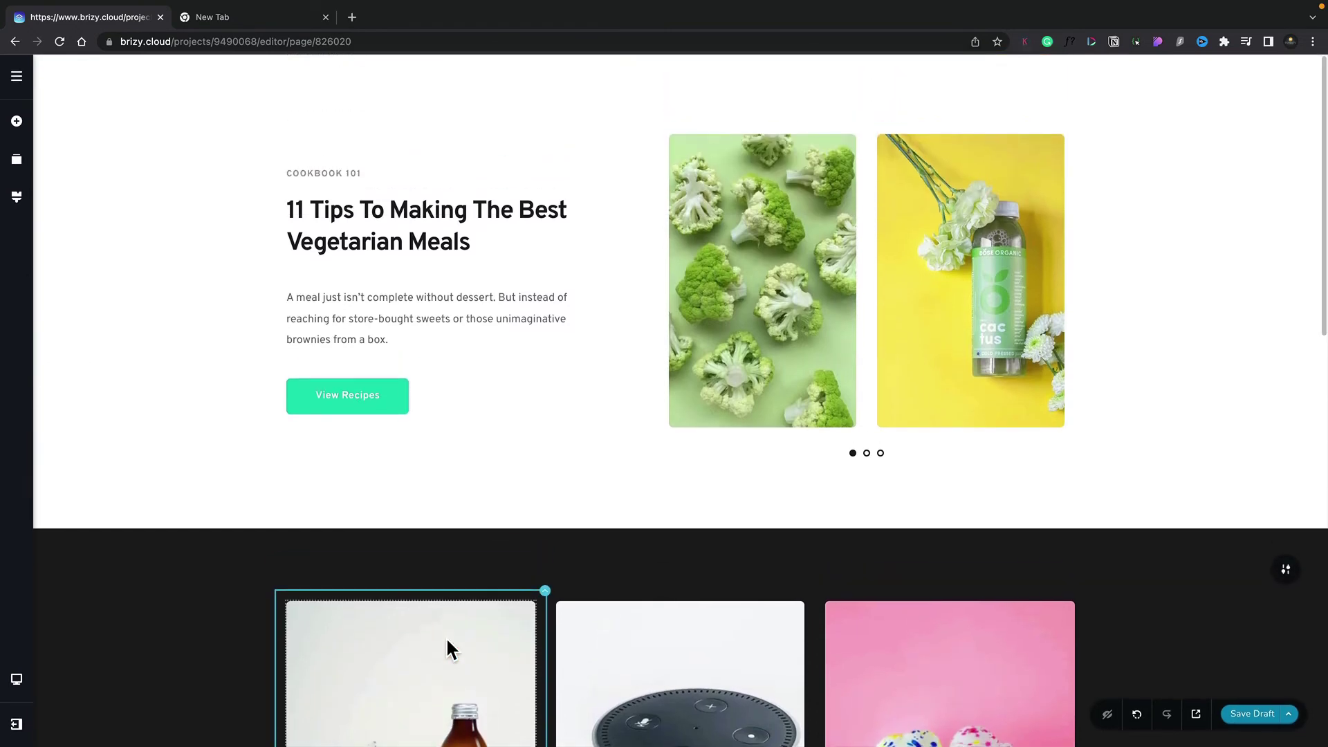
pyautogui.scroll(-10, 446, 640)
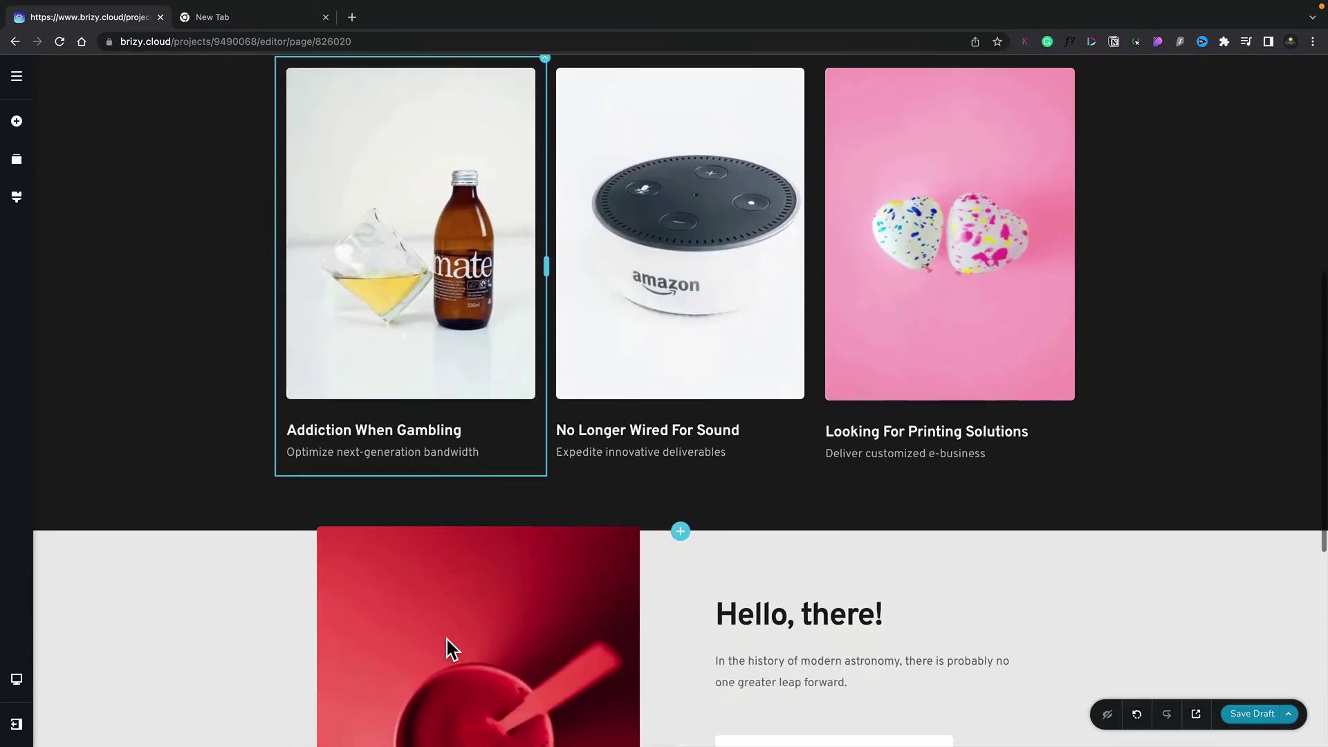
pyautogui.scroll(-3, 447, 640)
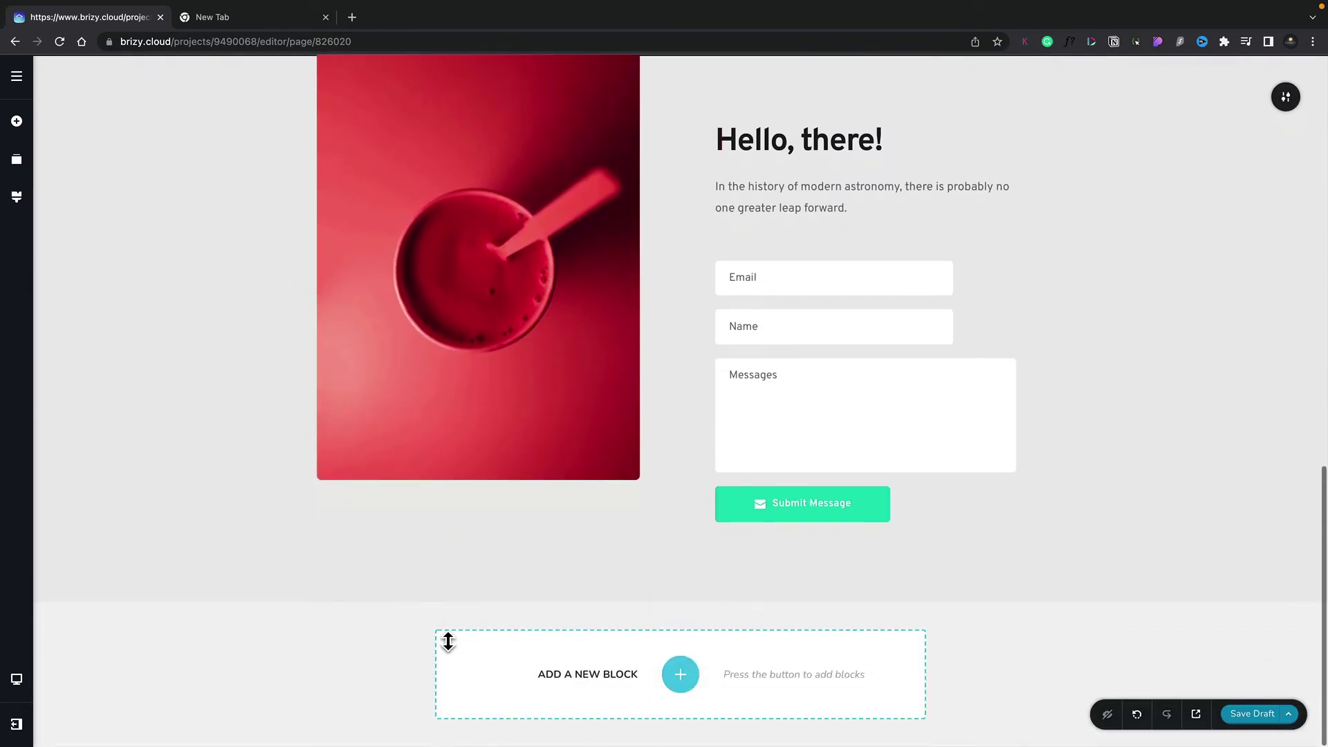
pyautogui.click(680, 675)
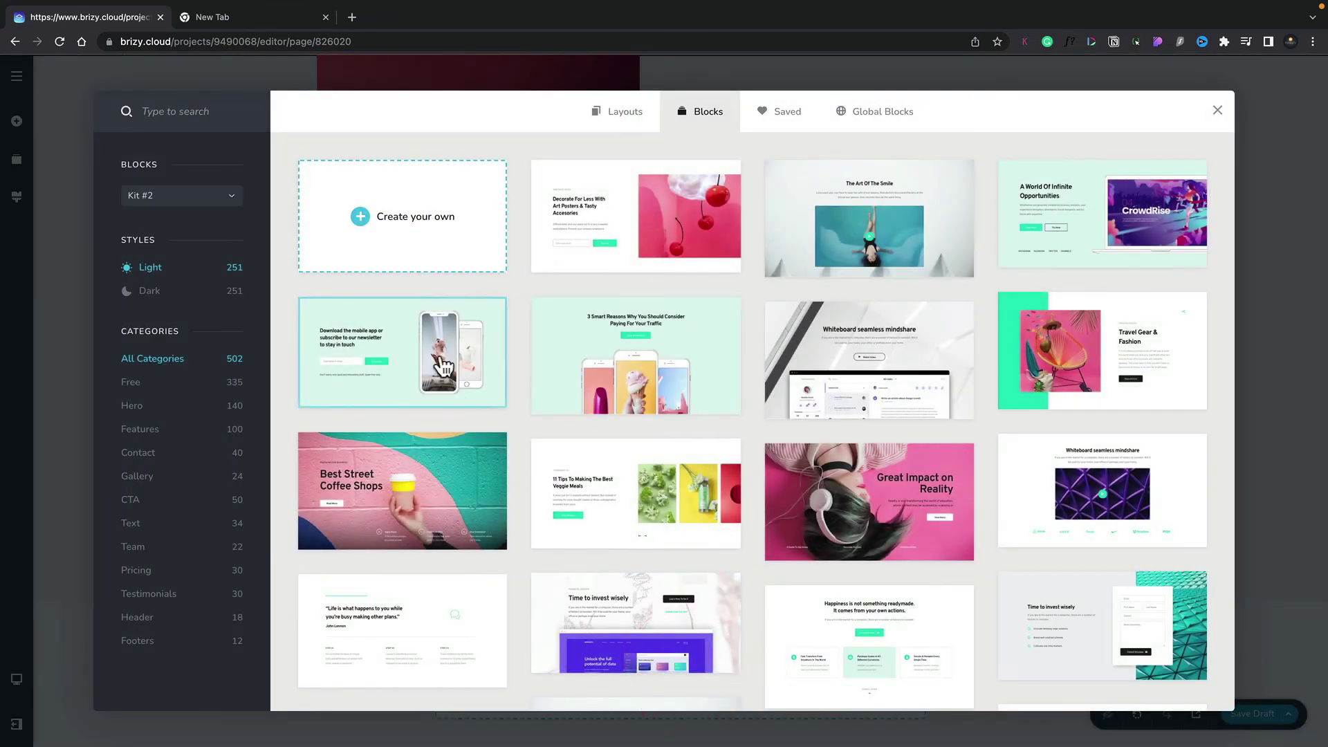
pyautogui.click(424, 236)
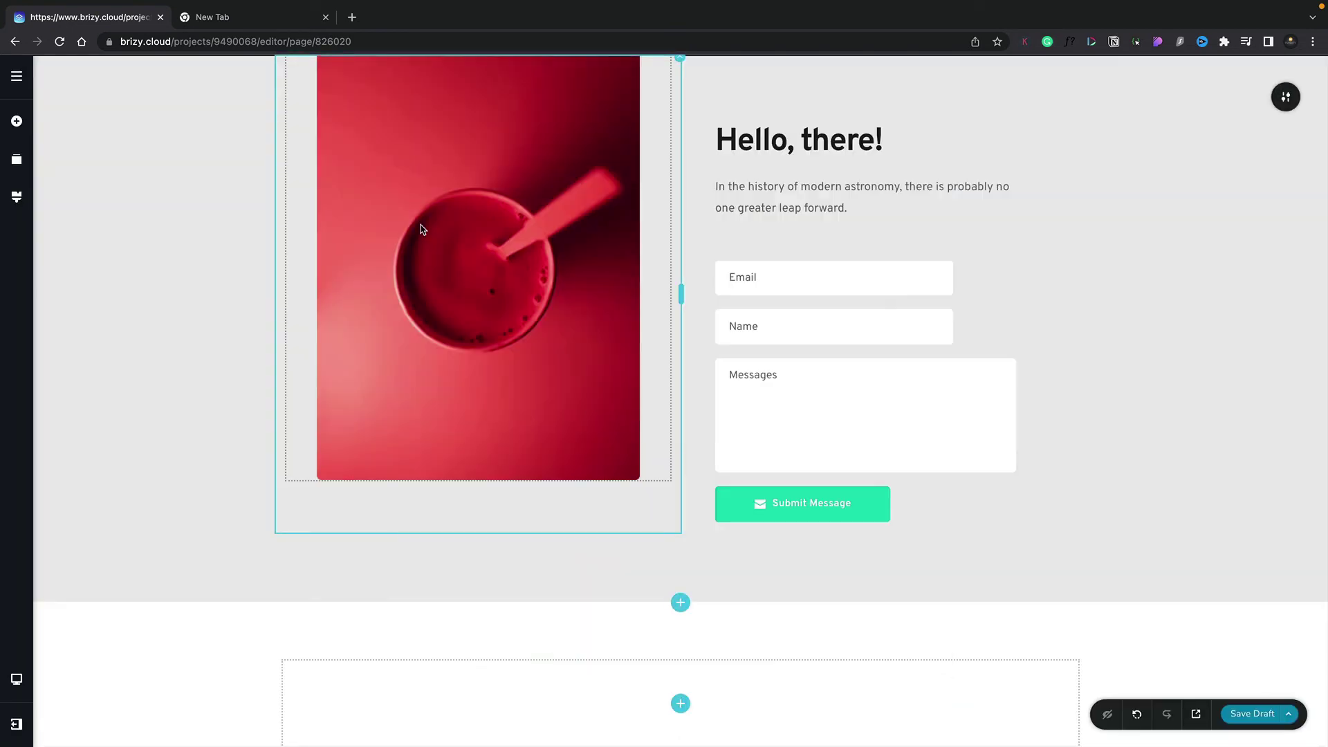
# Step: Place a Column element in the empty block to split it into two side-by-side columns
pyautogui.scroll(-2, 272, 576)
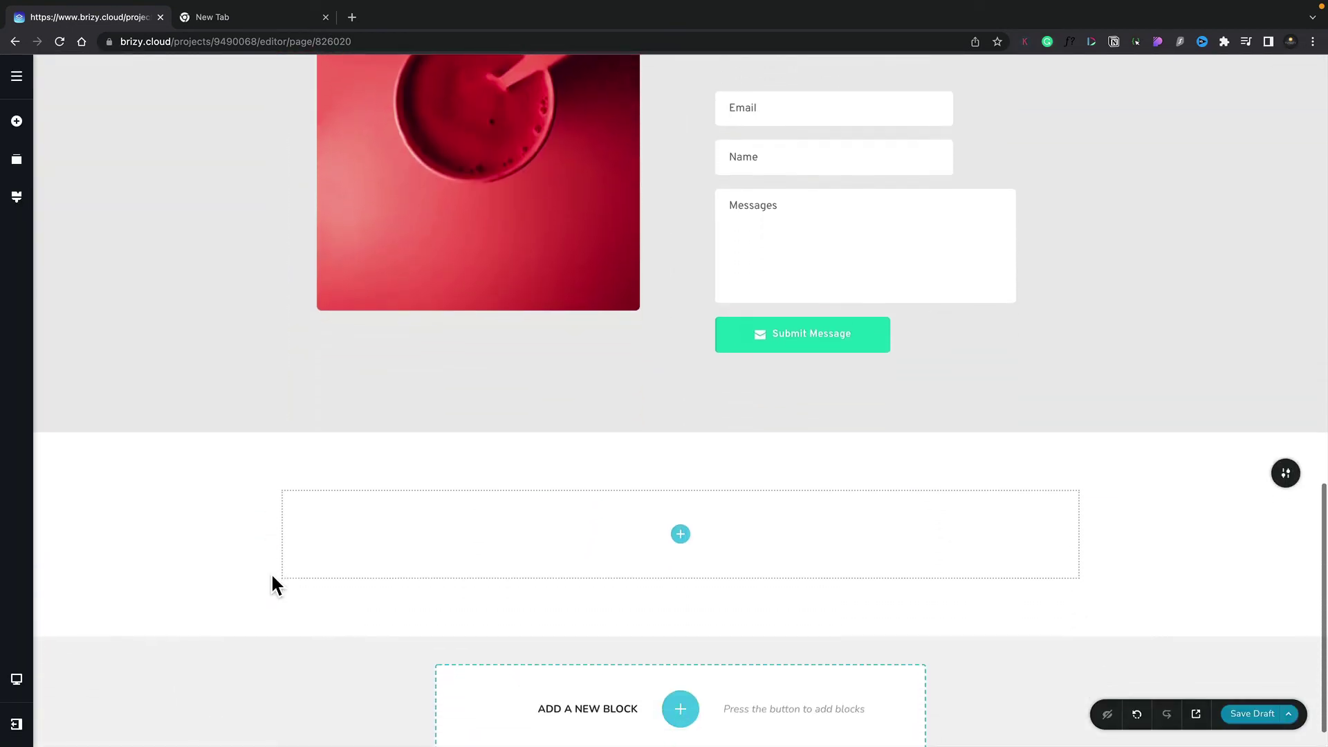
pyautogui.click(680, 535)
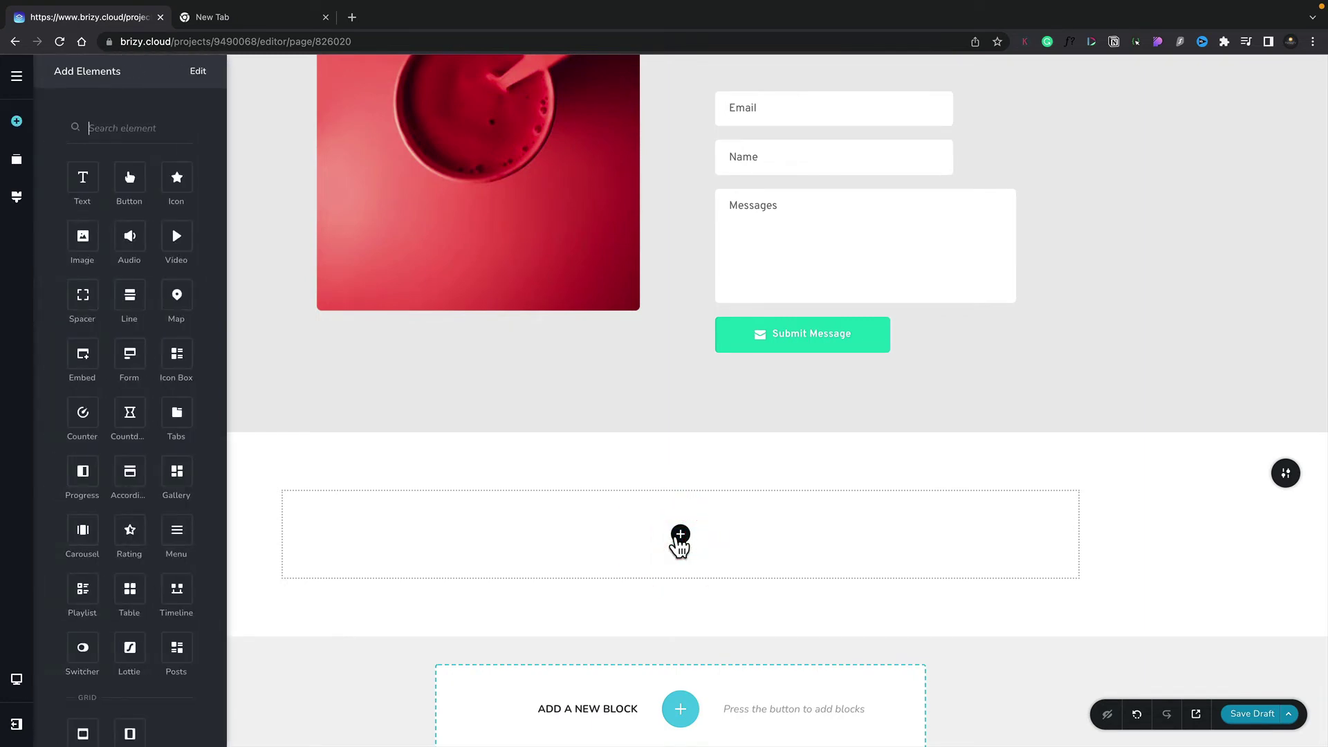
pyautogui.click(427, 608)
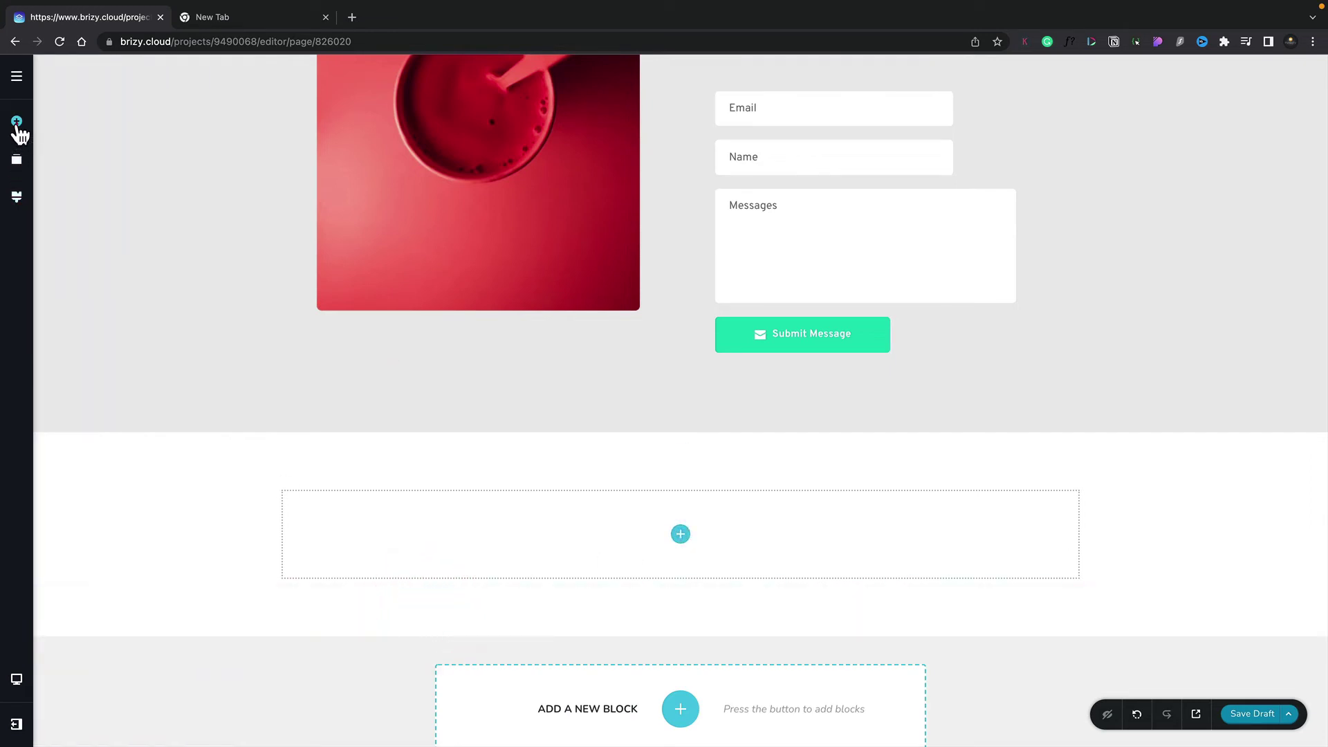
pyautogui.click(17, 126)
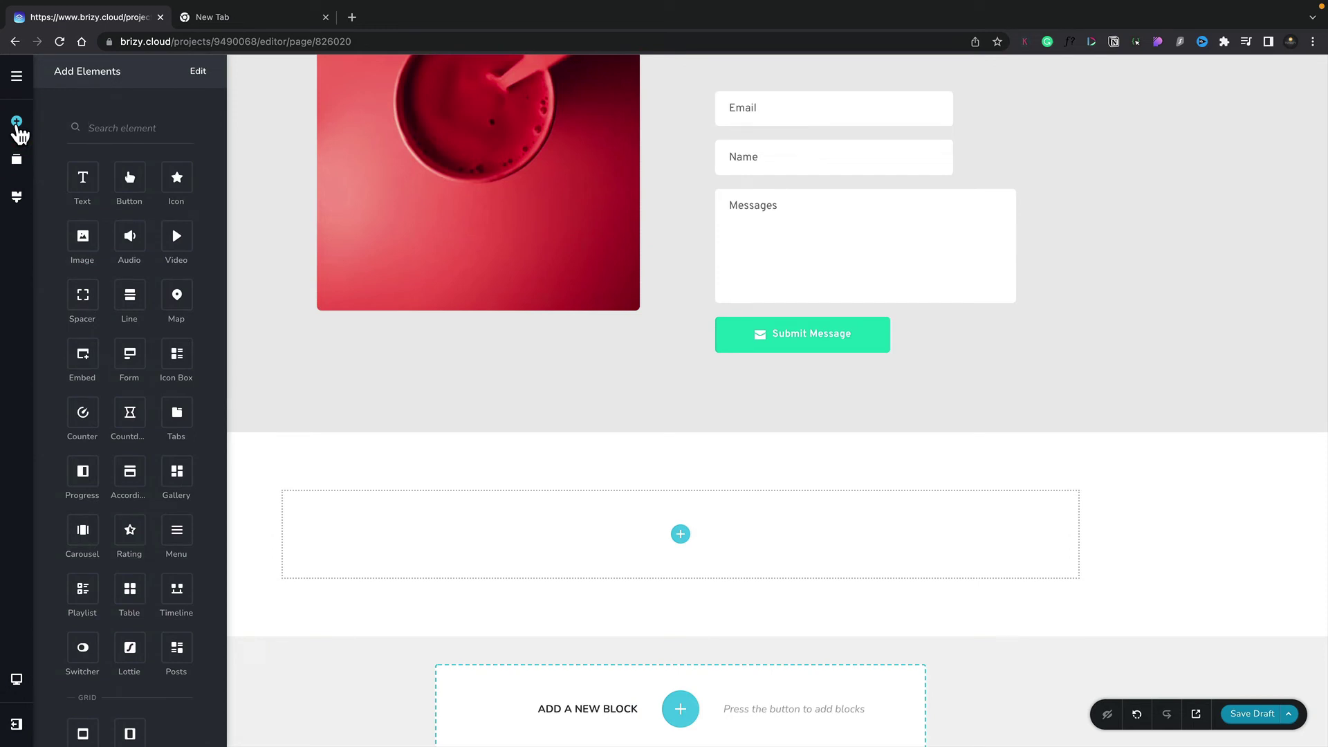
pyautogui.scroll(-3, 64, 269)
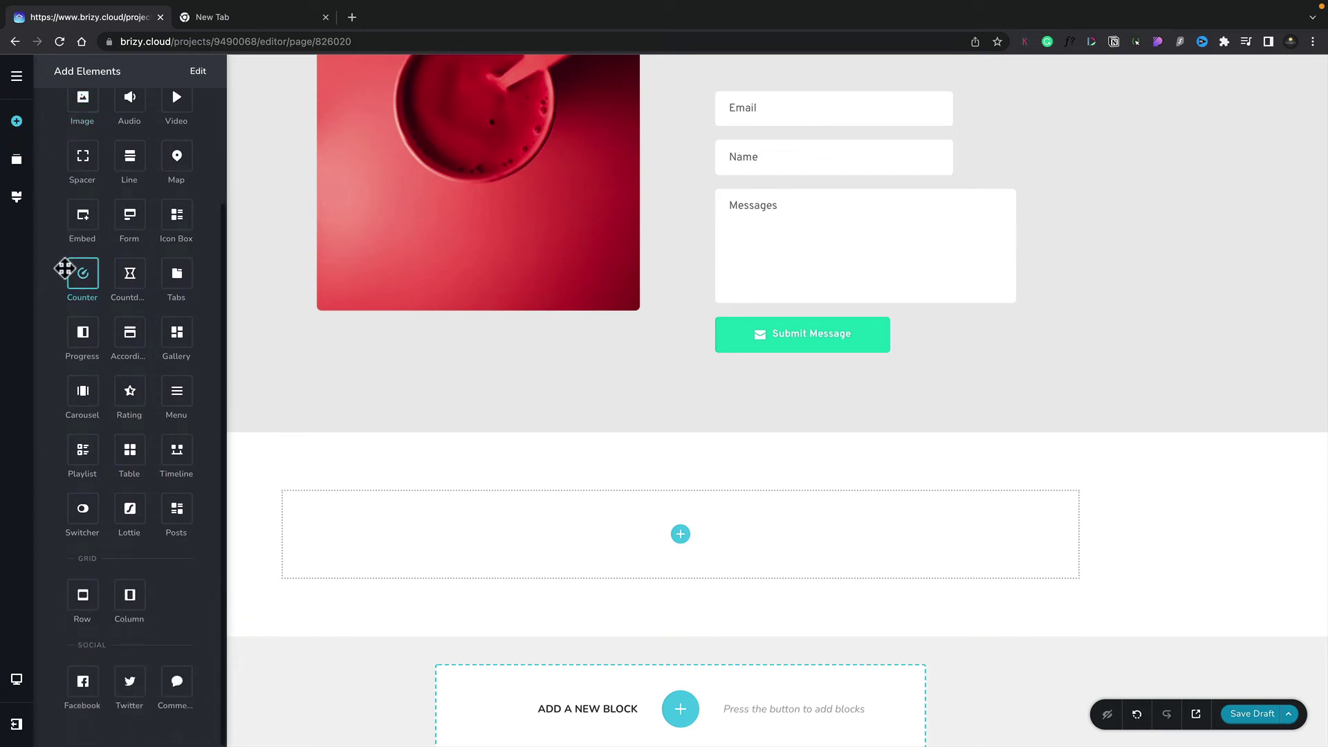
pyautogui.moveTo(124, 593); pyautogui.dragTo(506, 554)
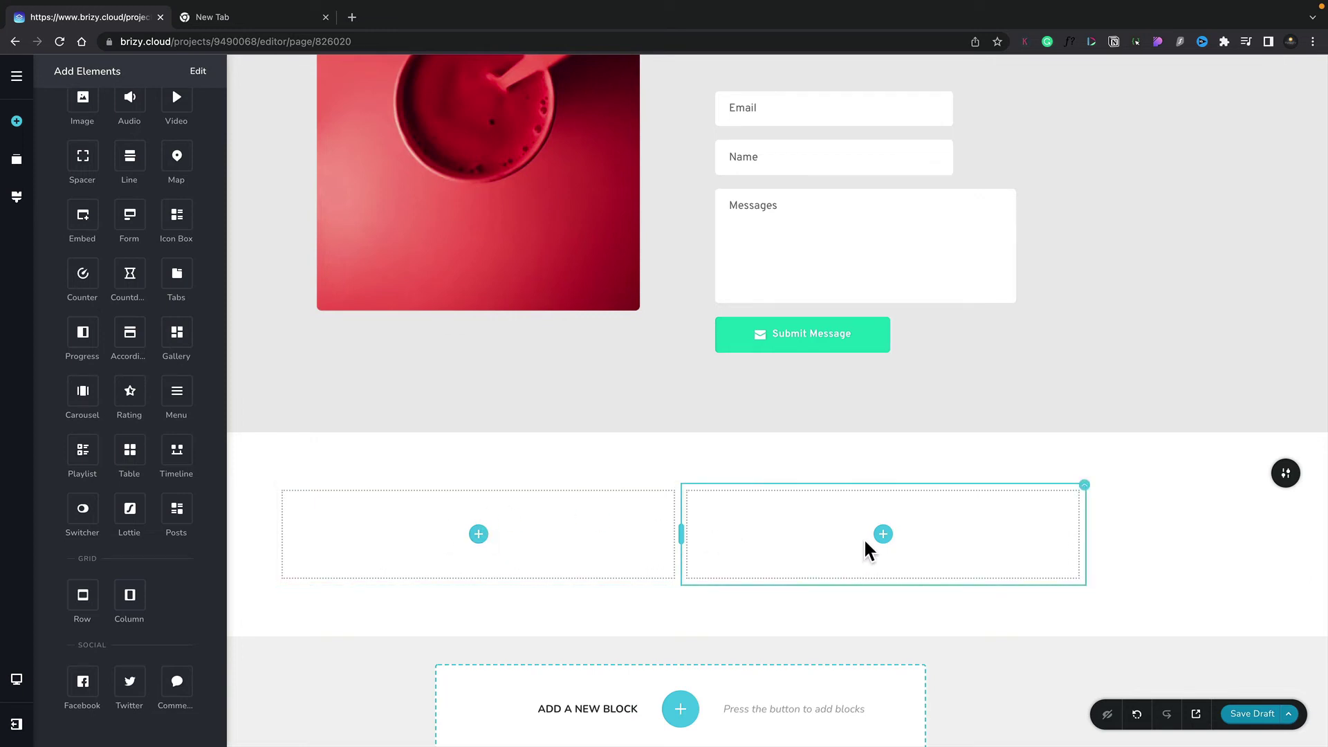
# Step: Add an Image element showing three wooden spoons with spices to the first column of the custom block
pyautogui.click(478, 534)
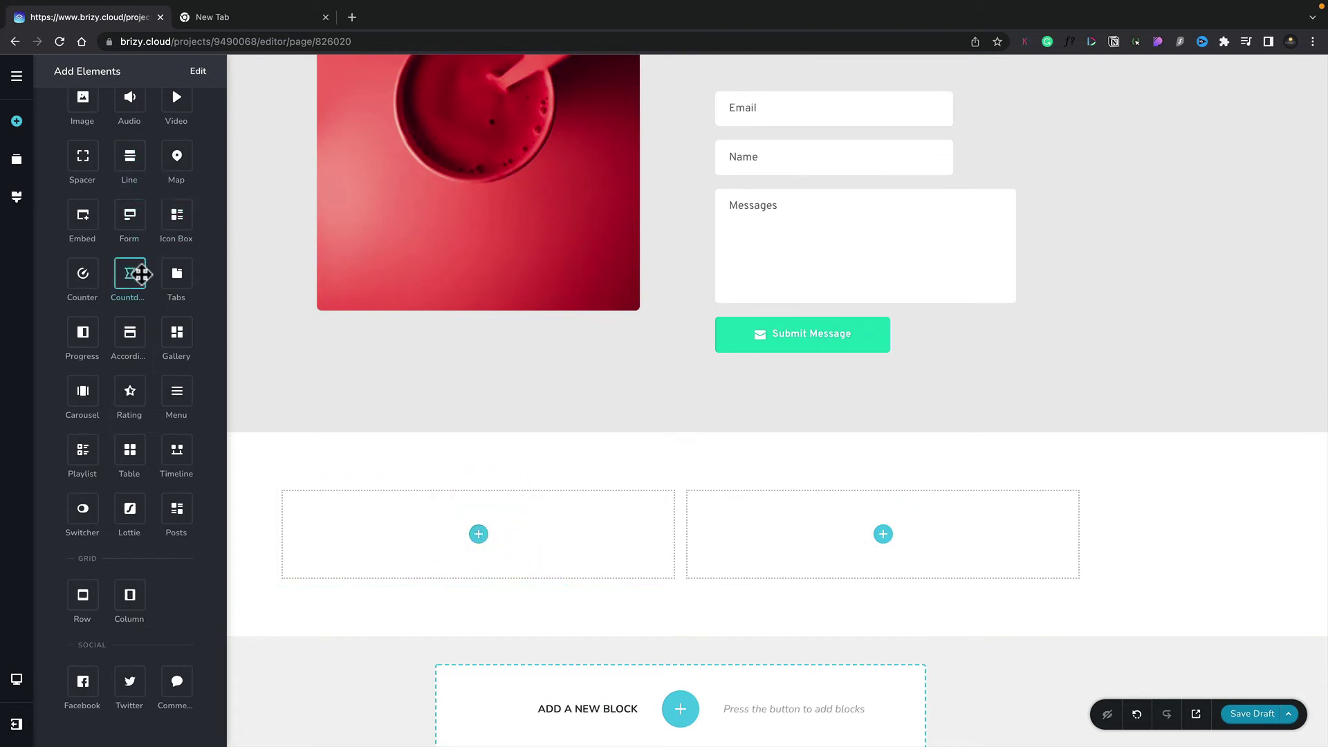
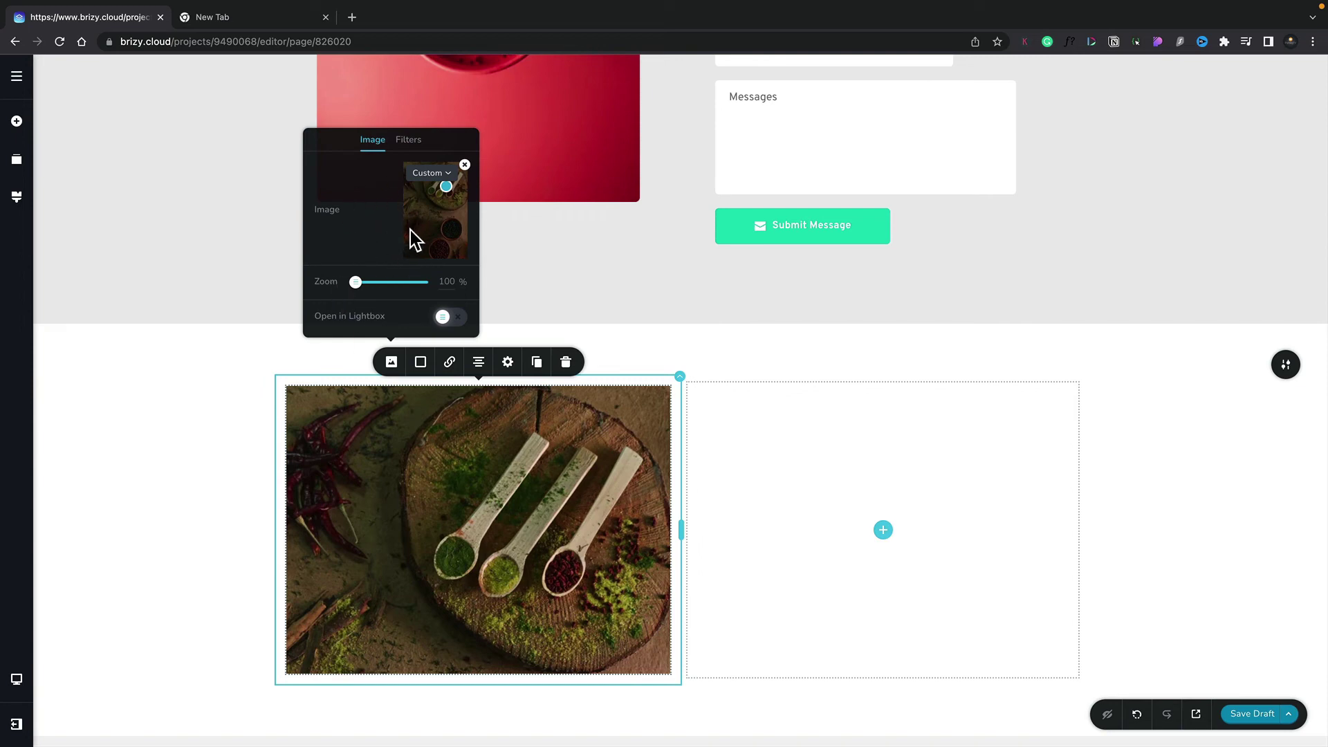
pyautogui.click(803, 490)
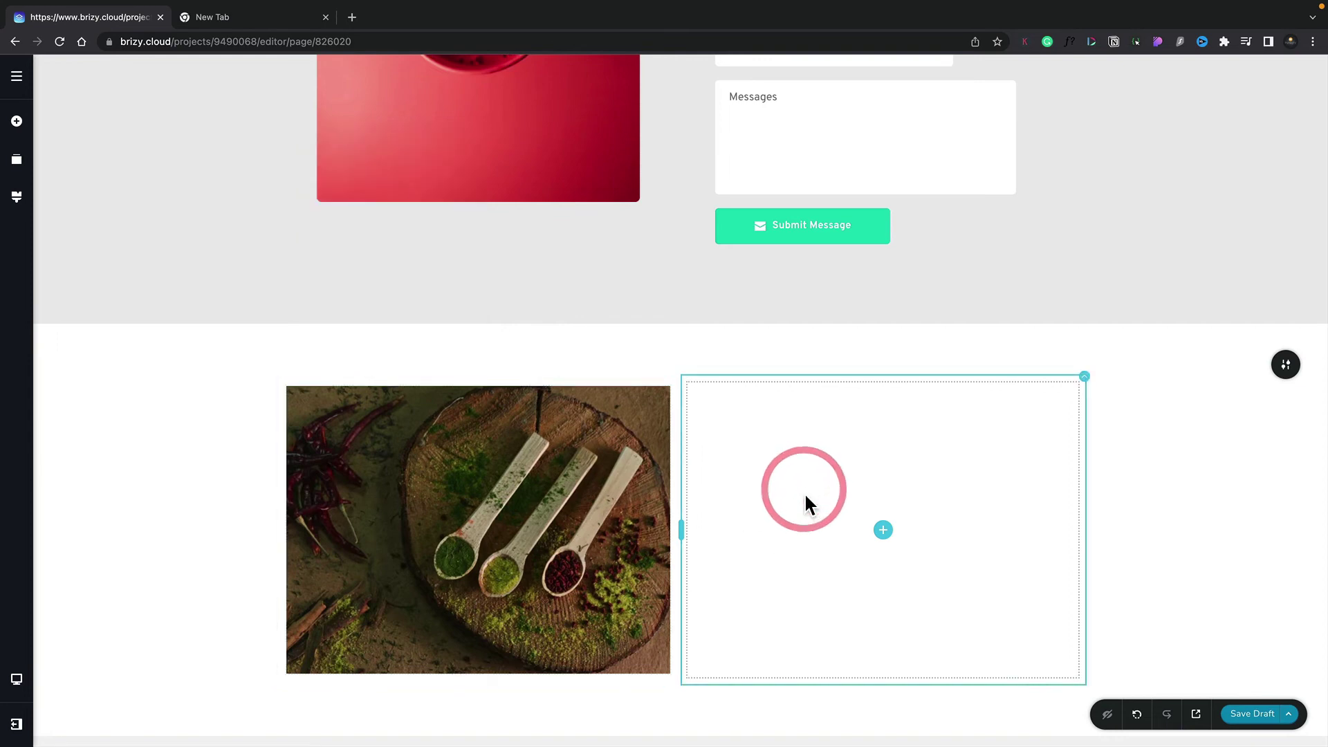
# Step: Add a Text element to the second column and replace its placeholder with a "Lorem ipsum dolor sit amet" paragraph ending in "maecenas volutpat."
pyautogui.click(883, 531)
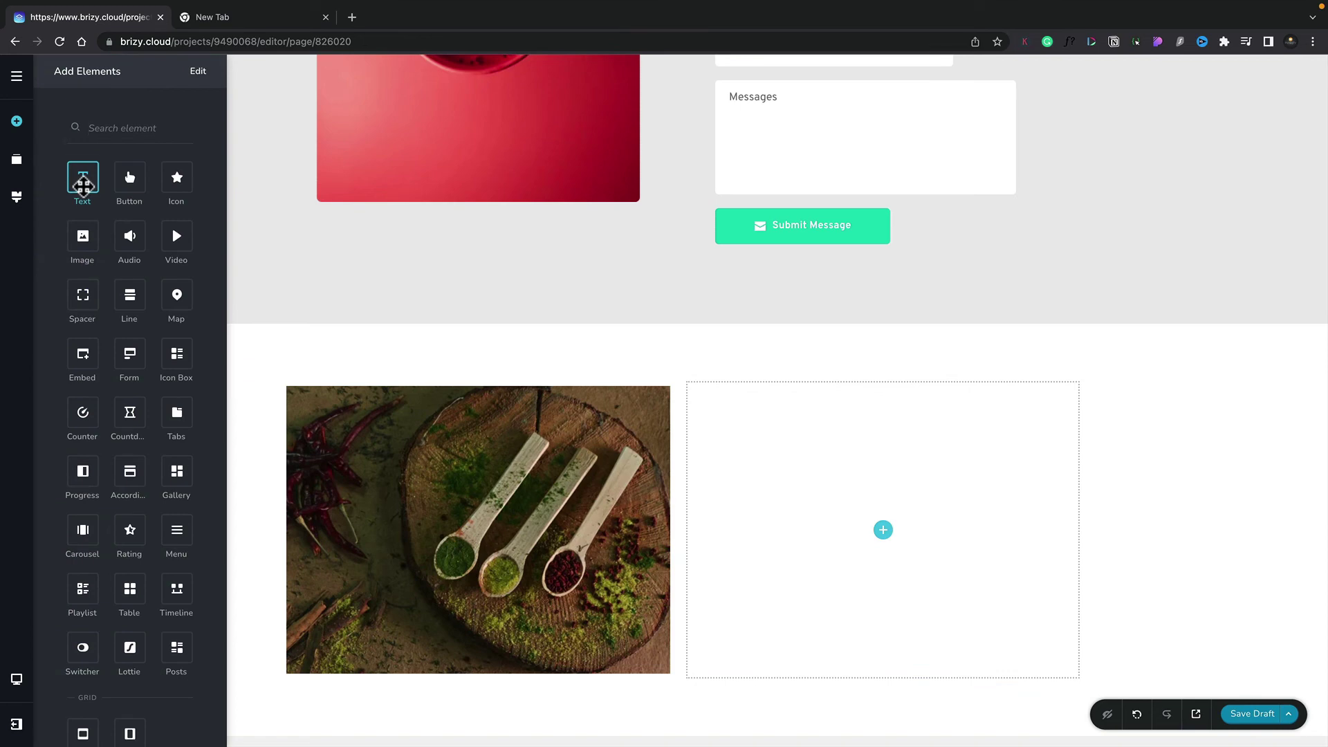
pyautogui.moveTo(83, 185); pyautogui.dragTo(881, 550)
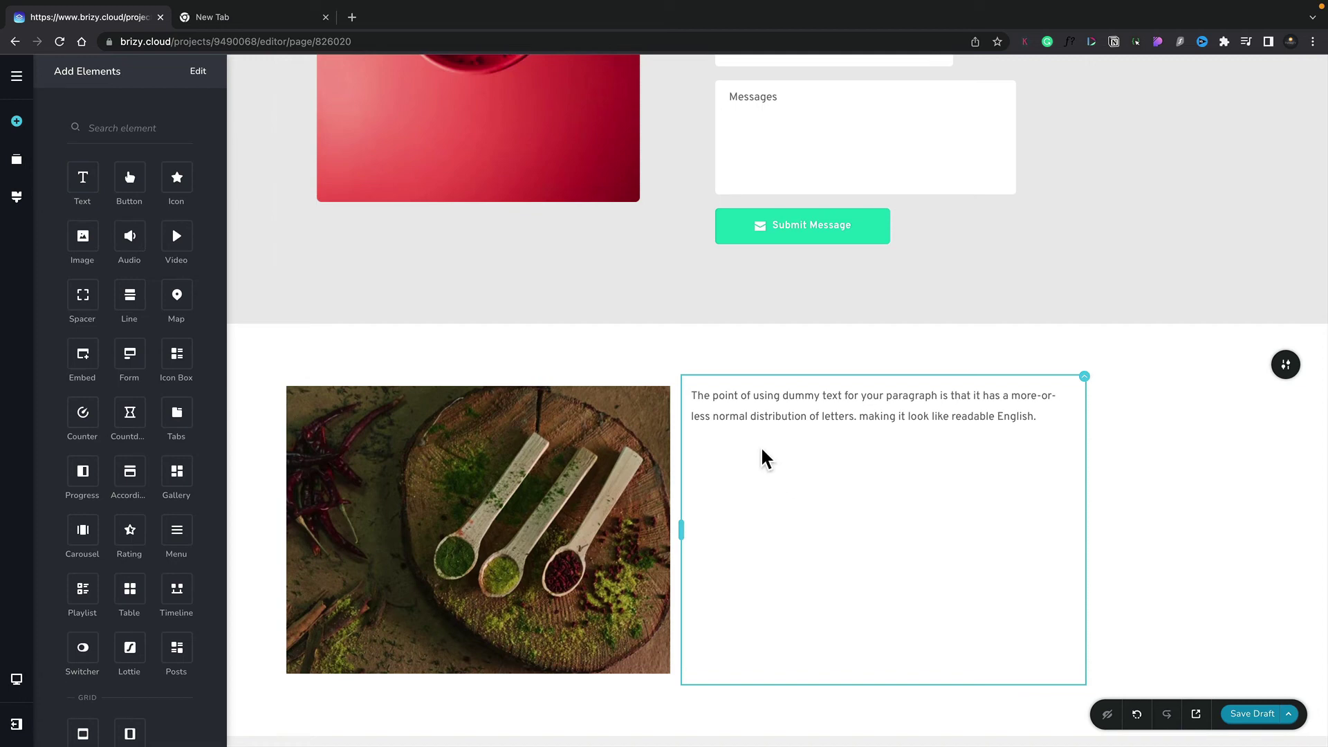
pyautogui.tripleClick(761, 407)
pyautogui.write('Lorem ipsum dolor sit amet, consectetur adipiscing elit, sed do eiusmod tempor incididunt ut labore et dolore magna aliqua. Sit amet facilisis magna etiam tempor orci eu lobortis. Mollis nunc sed id semper risus in. Ultricies leo integer malesuada nunc vel risus commodo viverra. Porttitor lacus luctus accumsan tortor posuere ac ut consequat. Sed vulputate odio ut enim blandit volutpat maecenas volutpat.')
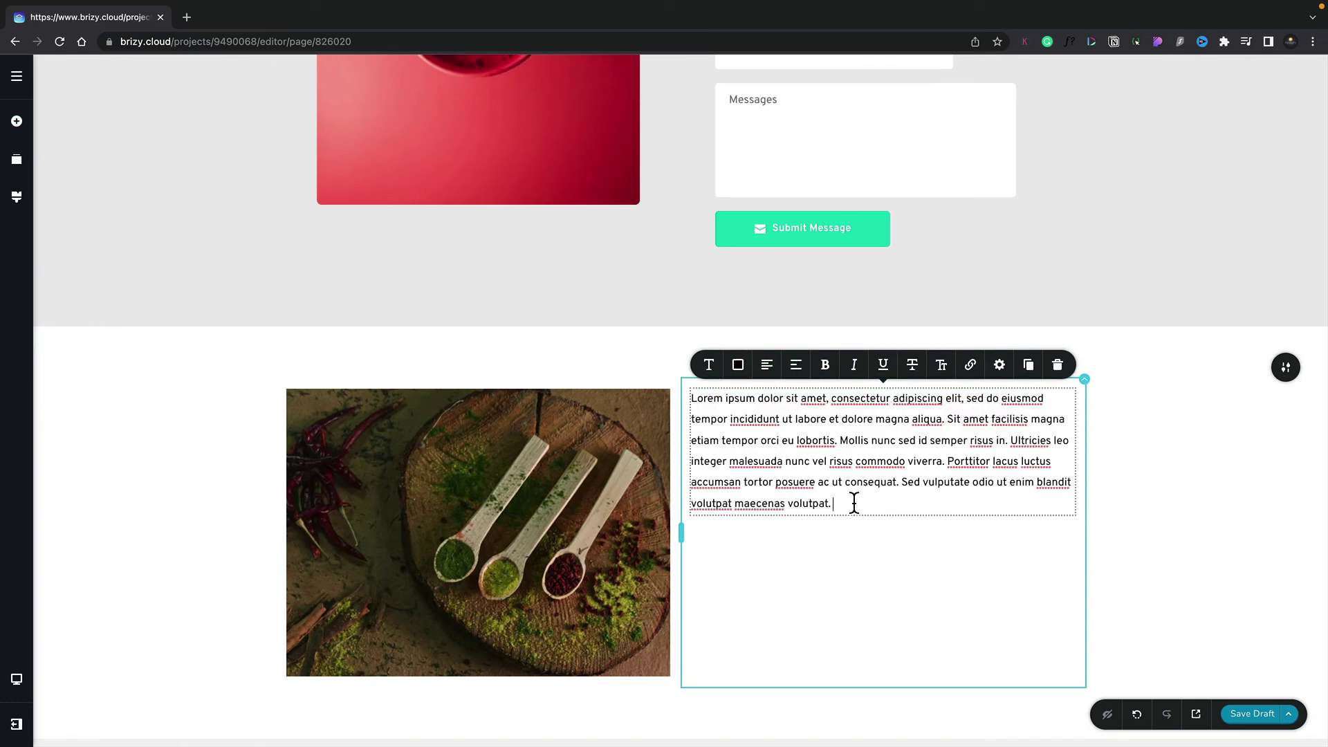
# Step: Add a Button element below the paragraph in the second column and select it for editing
pyautogui.click(14, 129)
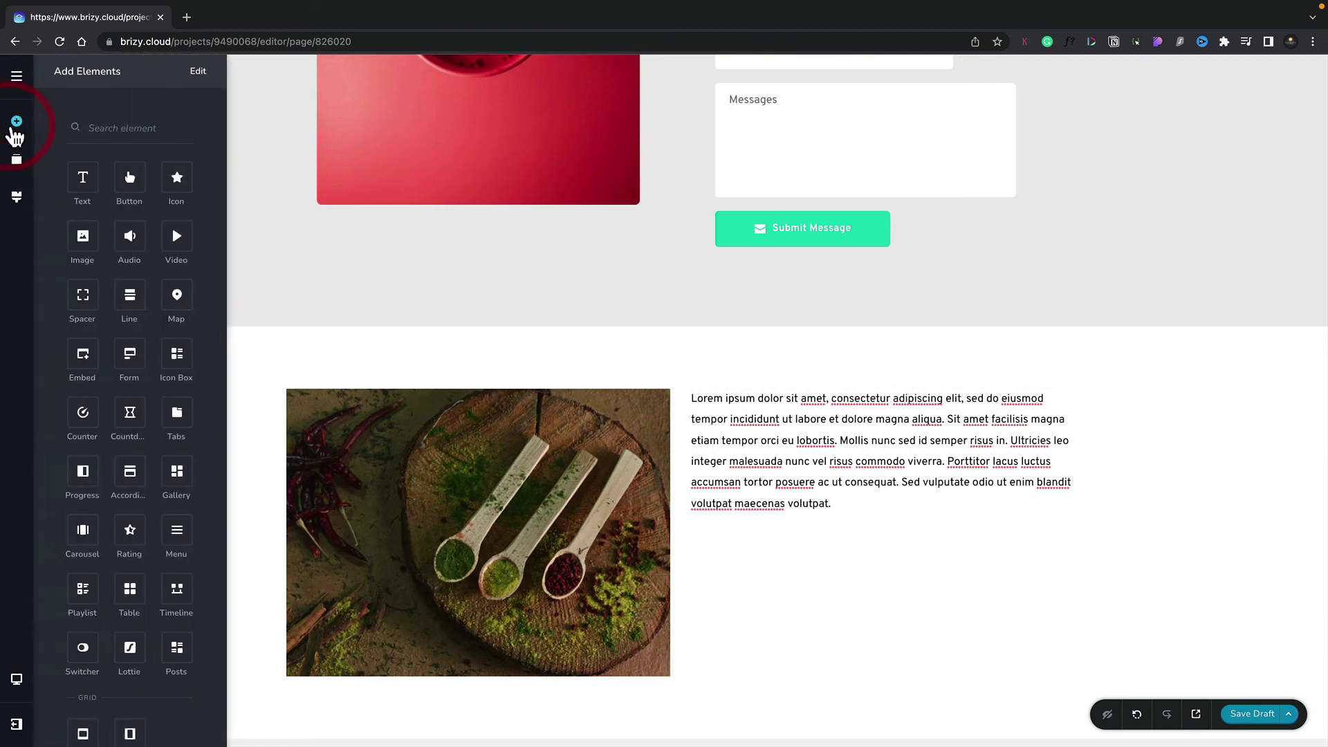
pyautogui.moveTo(129, 178); pyautogui.dragTo(902, 524)
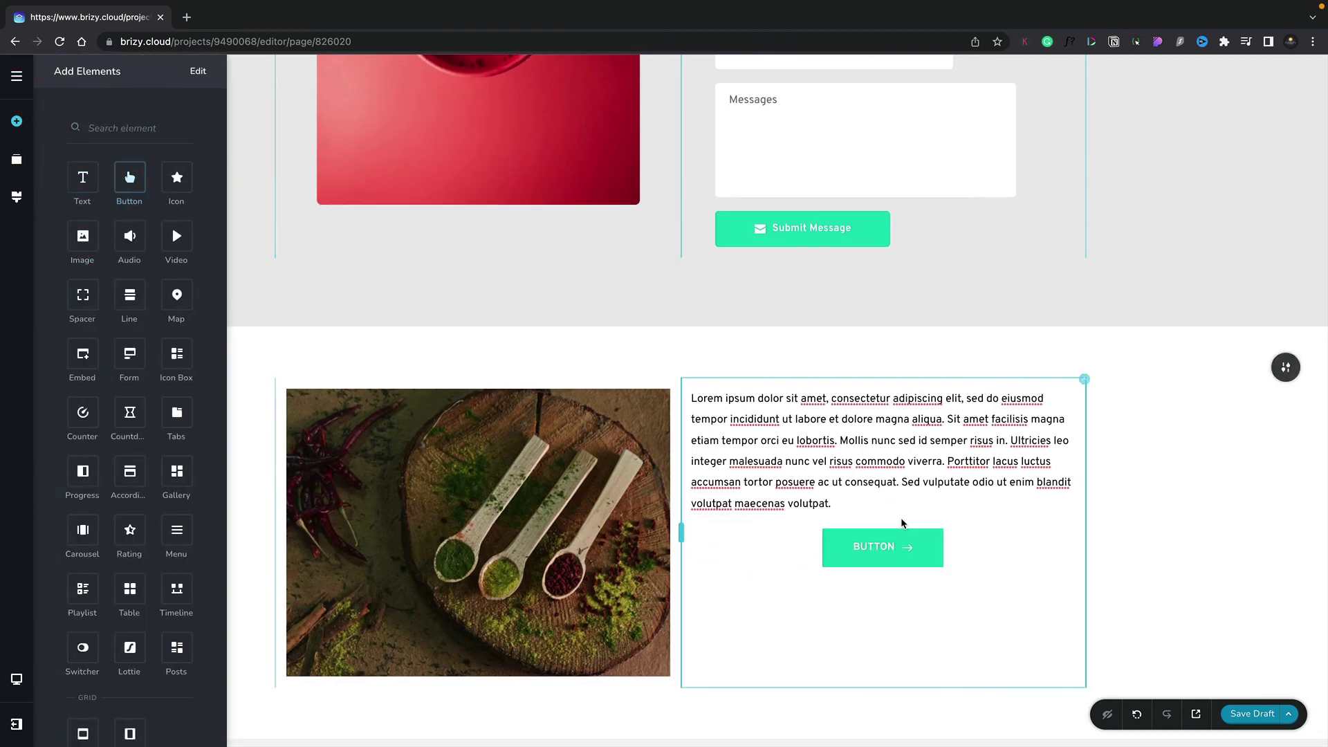
pyautogui.click(778, 539)
pyautogui.click(857, 546)
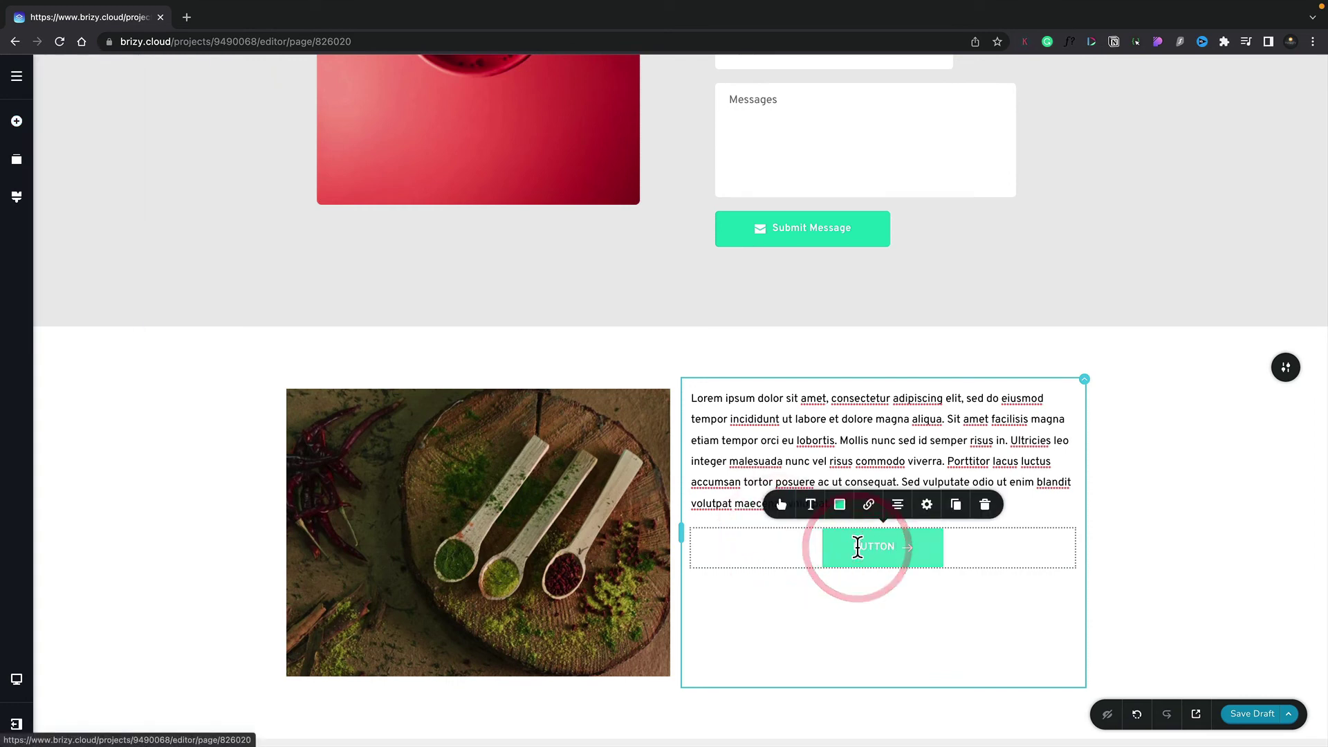
# Step: Align the button to the left of the second column, under the paragraph
pyautogui.click(898, 504)
pyautogui.click(899, 506)
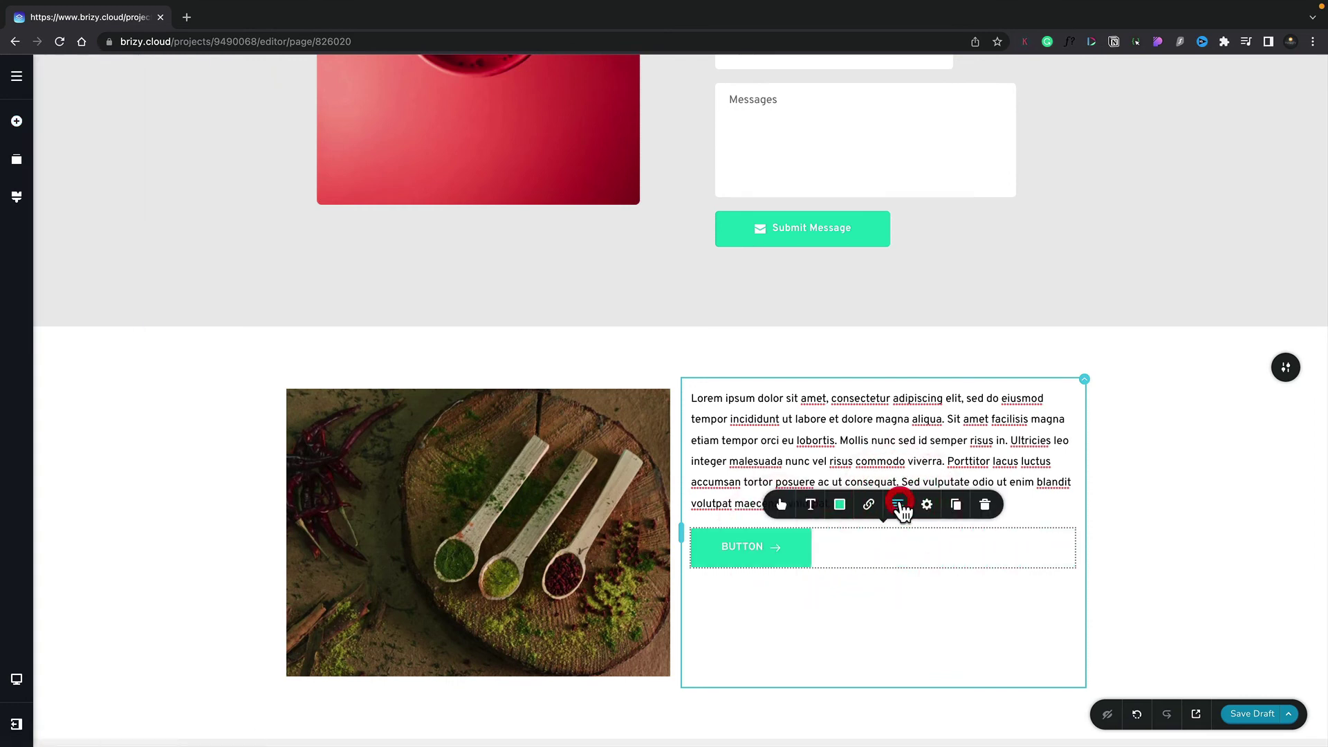
pyautogui.click(842, 612)
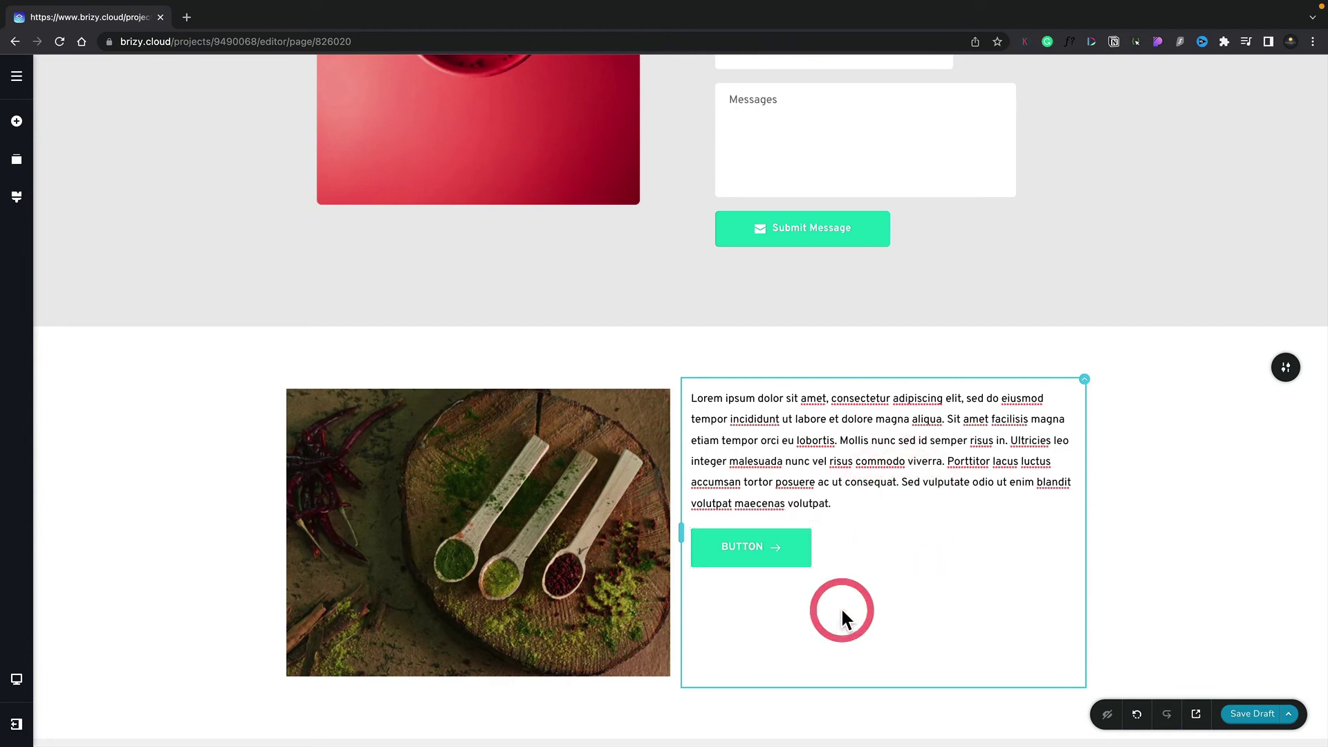
# Step: Add a Text element above the paragraph in the second column and replace its placeholder with "This is a title"
pyautogui.click(16, 122)
pyautogui.moveTo(82, 177); pyautogui.dragTo(751, 420)
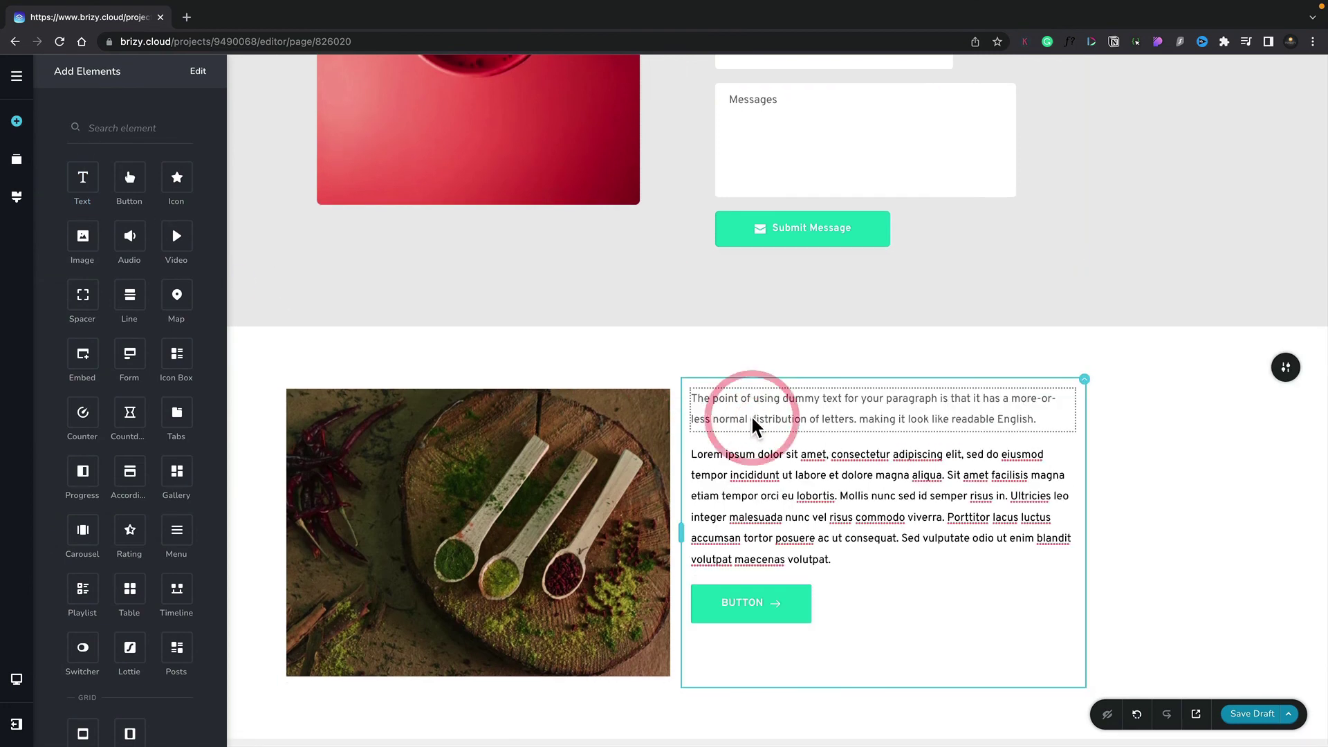
pyautogui.tripleClick(748, 417)
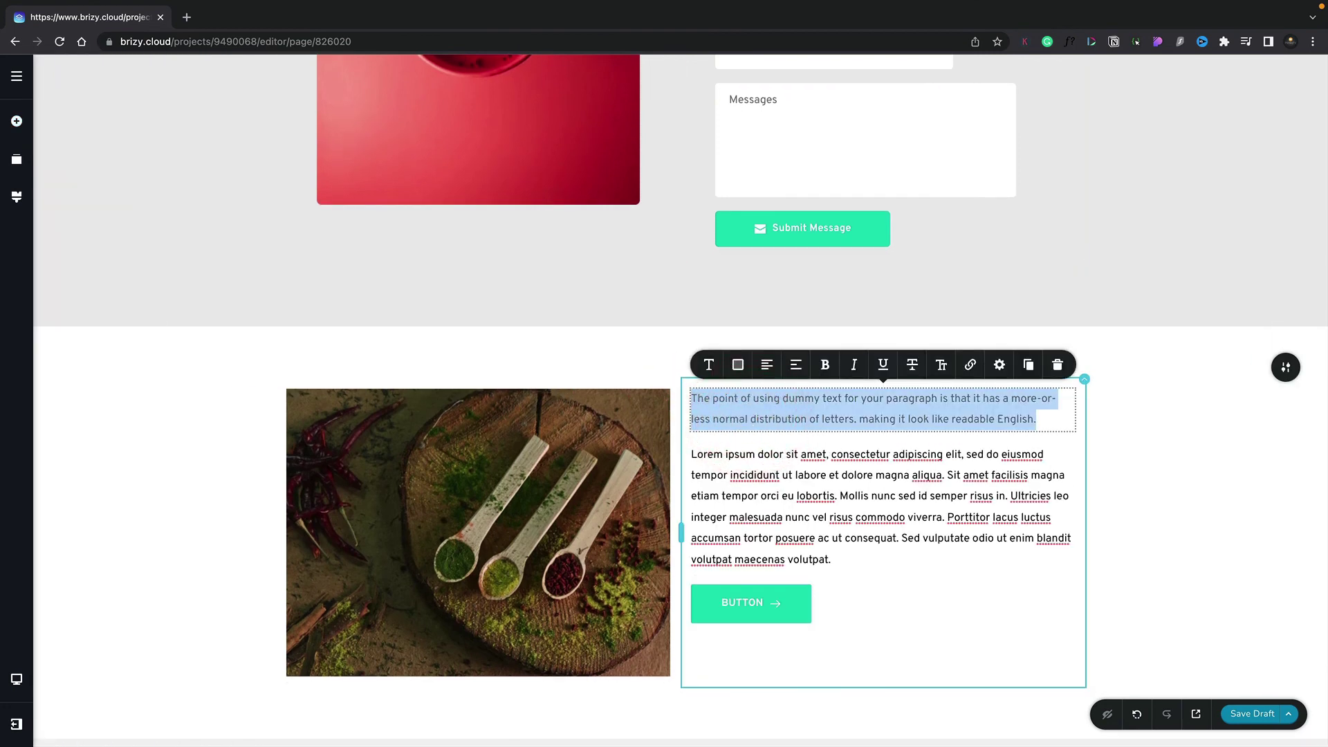
pyautogui.write('This is a title')
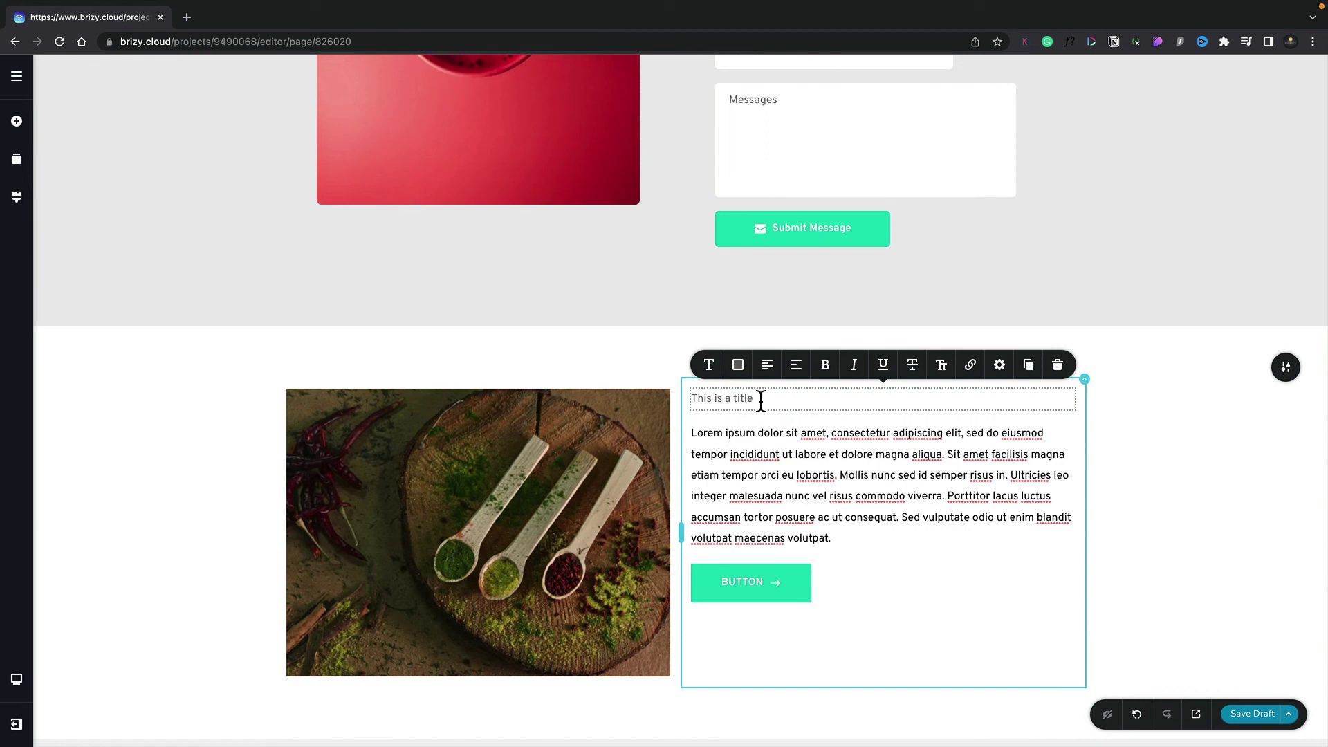
# Step: Apply the Heading 3 typography style to the "This is a title" text
pyautogui.moveTo(760, 400); pyautogui.dragTo(689, 397)
pyautogui.click(708, 365)
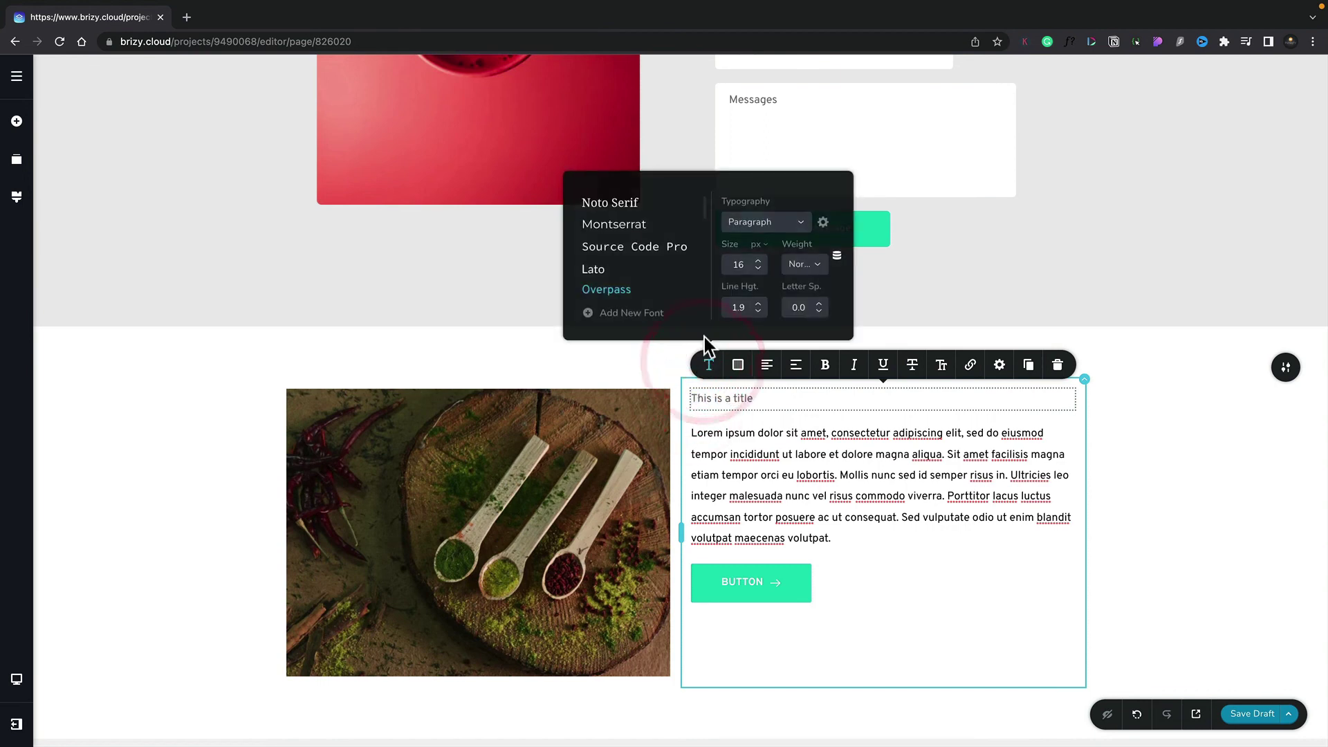
pyautogui.click(774, 224)
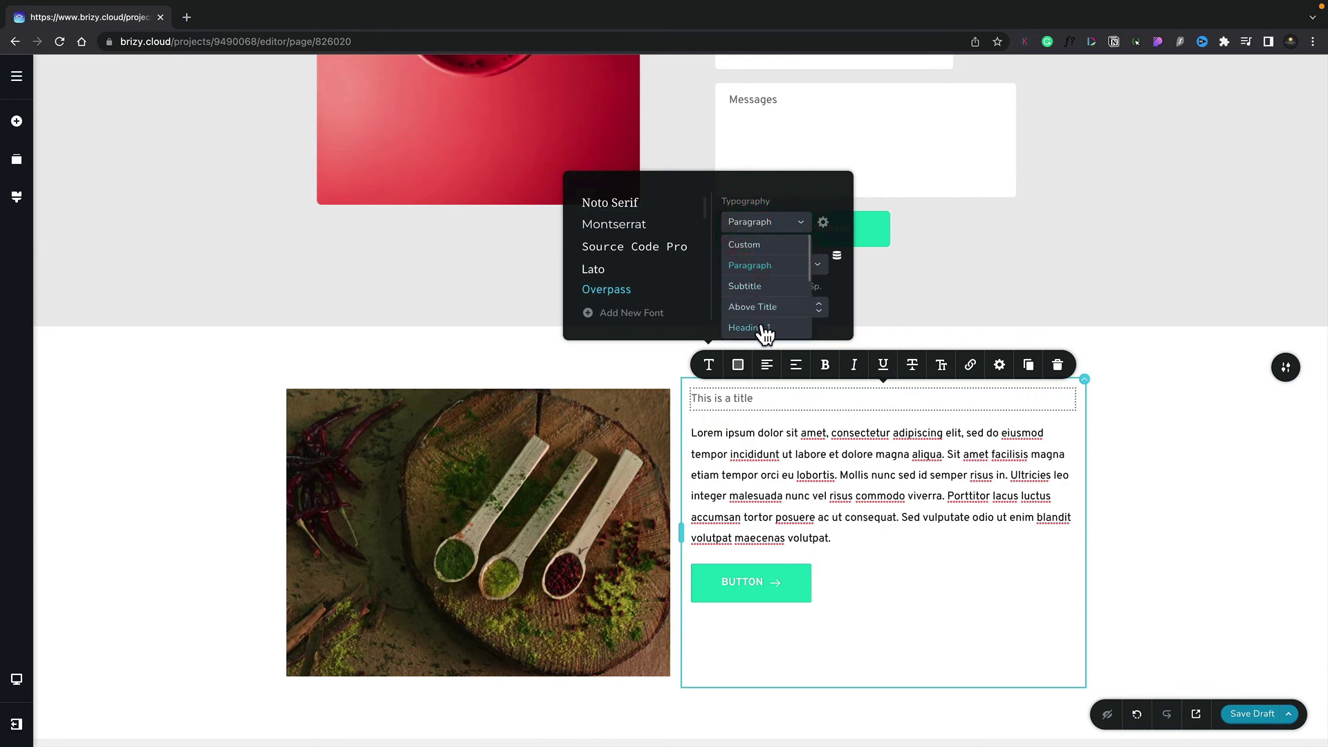
pyautogui.scroll(-3, 765, 330)
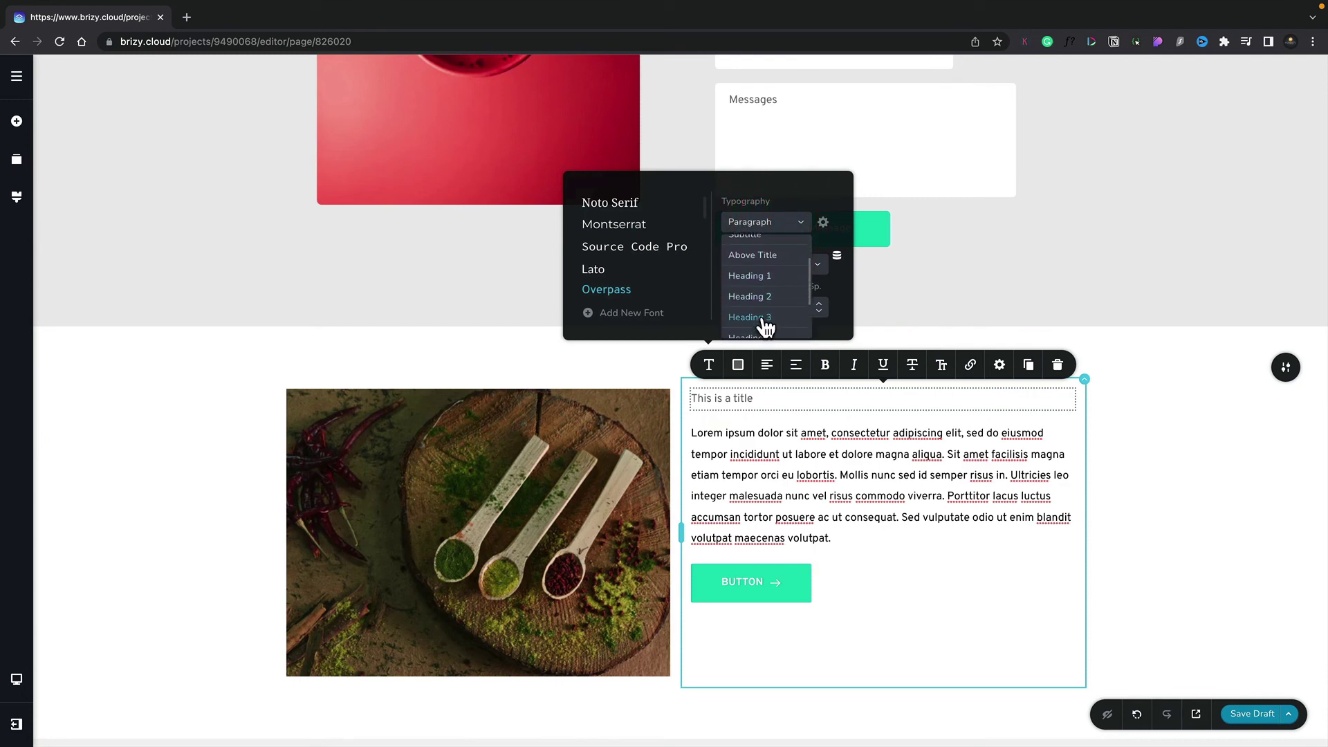
pyautogui.click(749, 317)
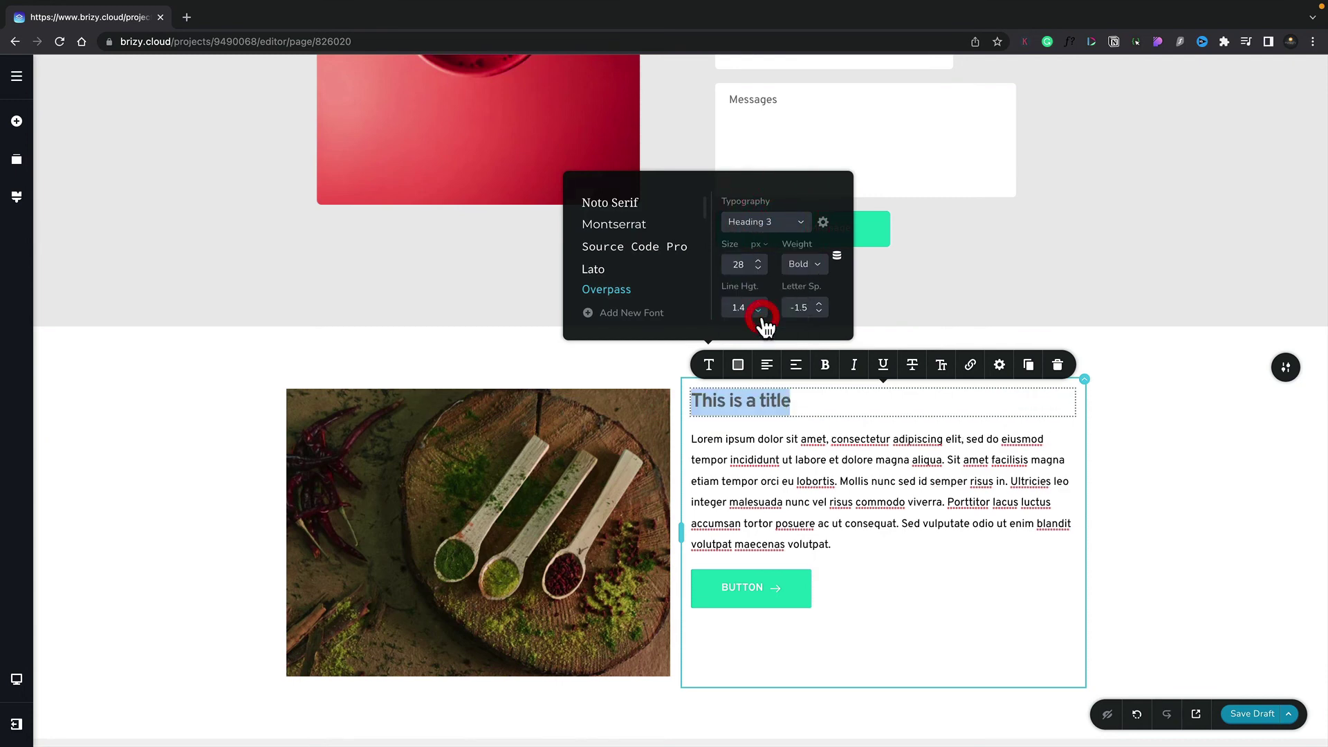
# Step: Color the "This is a title" heading with the purple swatch from the palette and deselect it
pyautogui.click(738, 364)
pyautogui.click(677, 302)
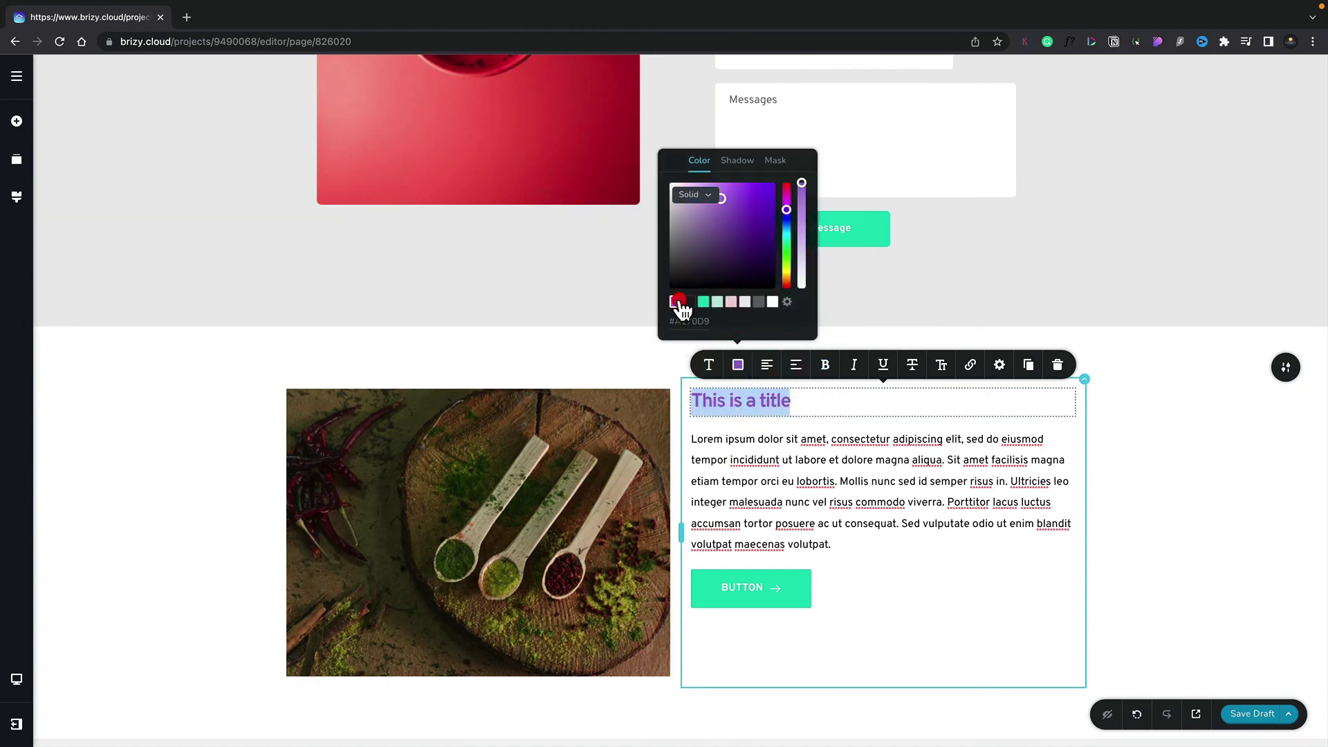
pyautogui.click(832, 401)
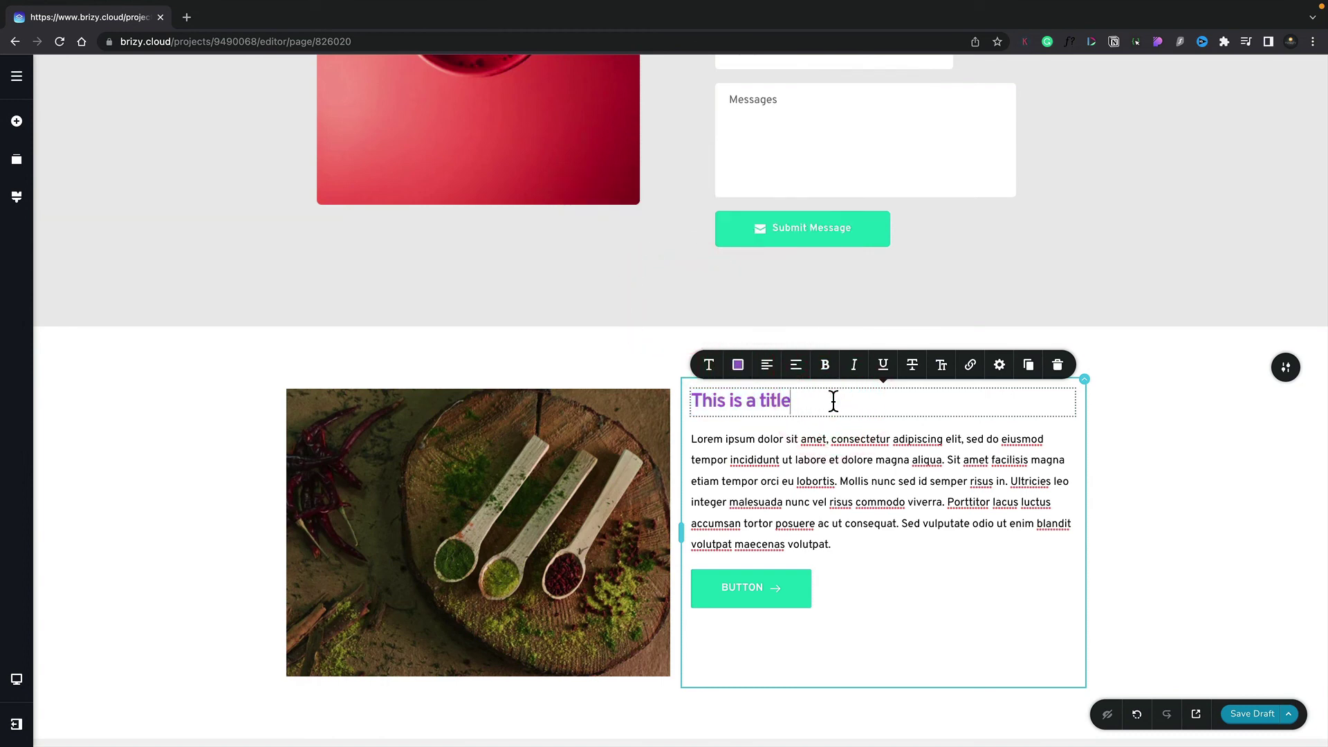
pyautogui.click(1127, 466)
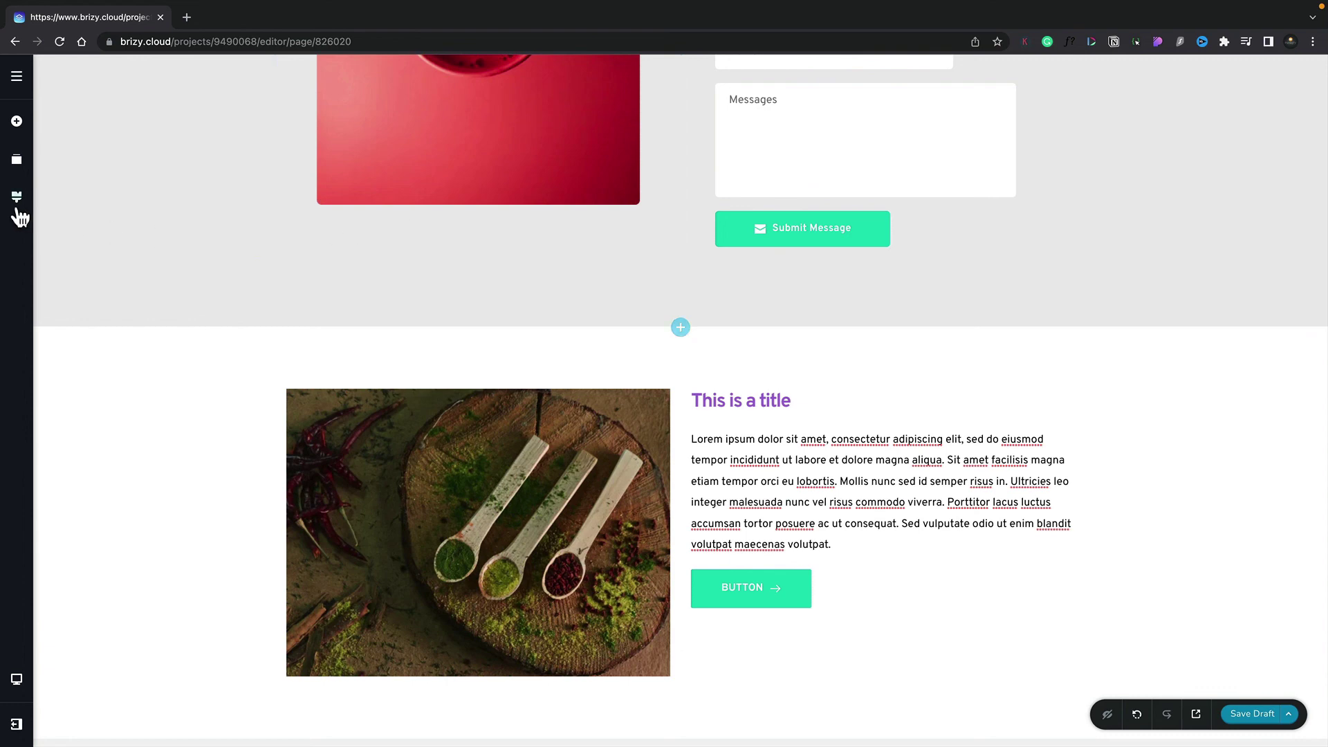
# Step: Reorder the page blocks so the "Hello, there!" contact block sits below the custom image-and-text block
pyautogui.click(17, 162)
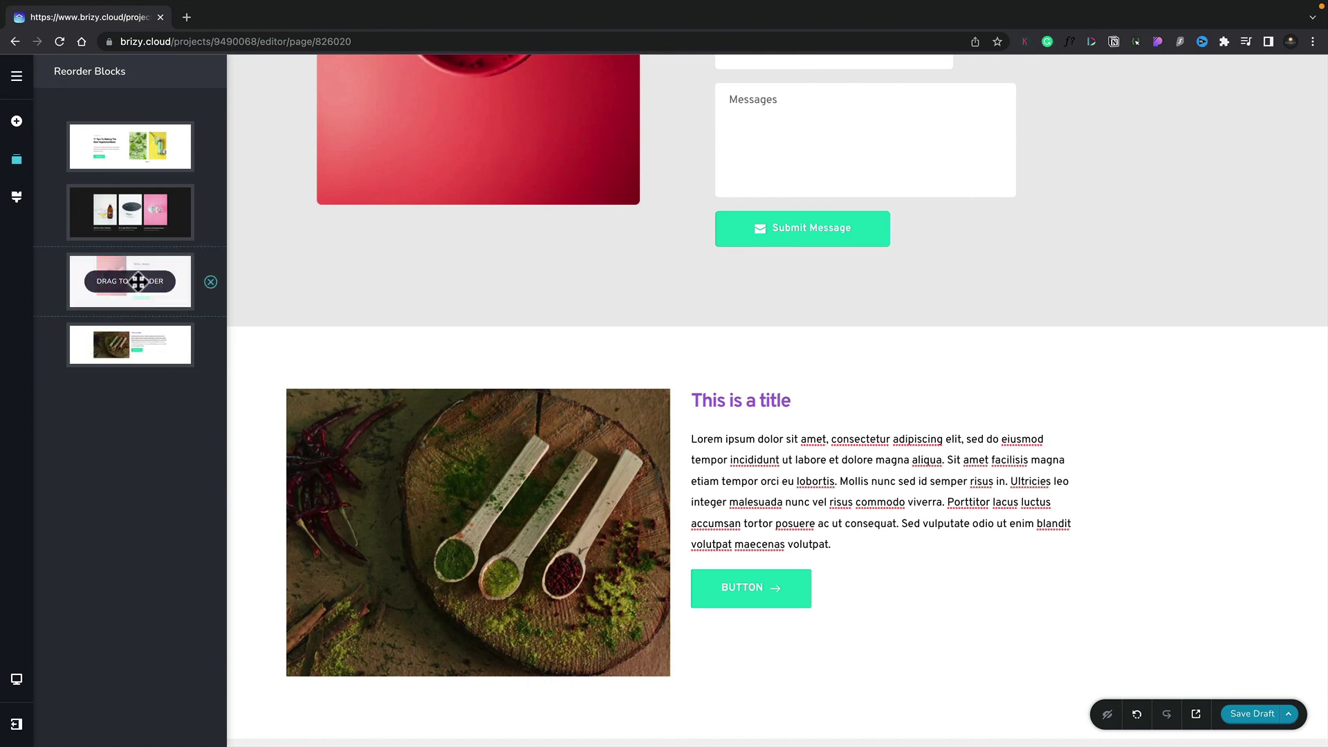
pyautogui.moveTo(137, 281); pyautogui.dragTo(139, 373)
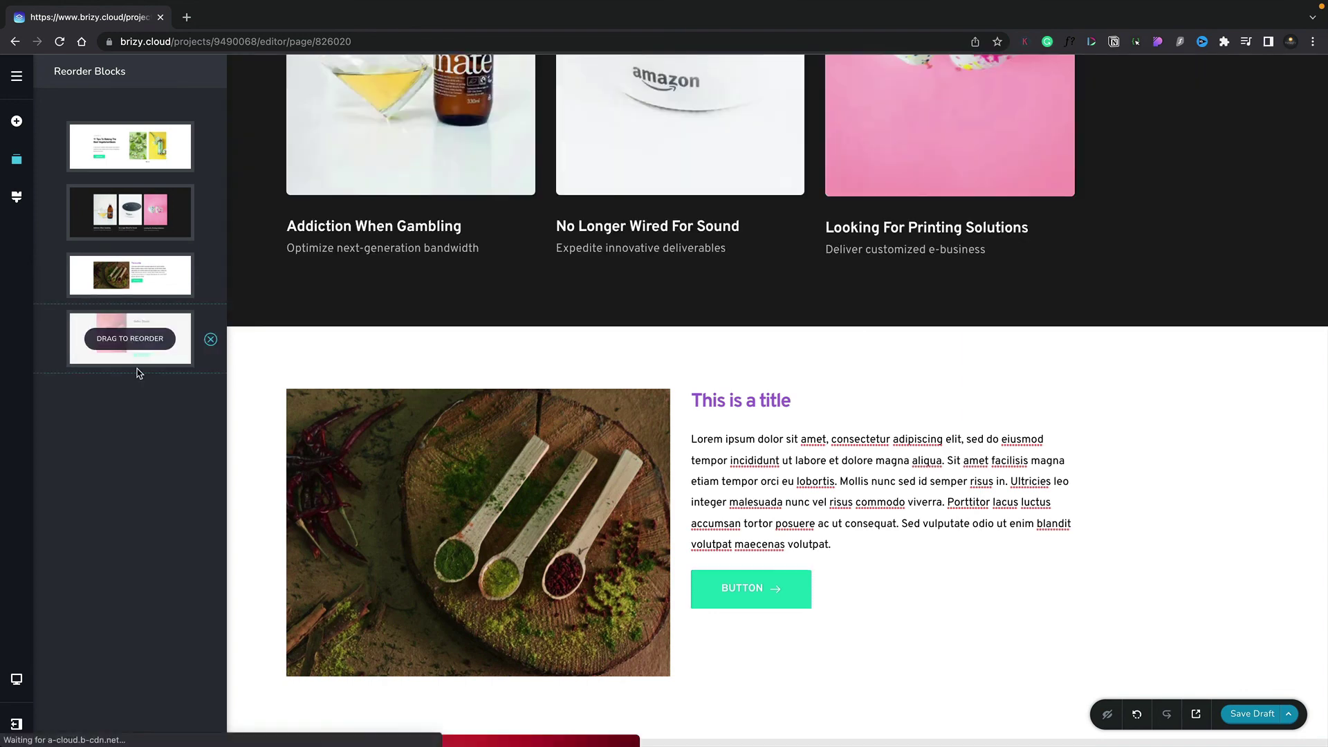
pyautogui.scroll(-6, 329, 412)
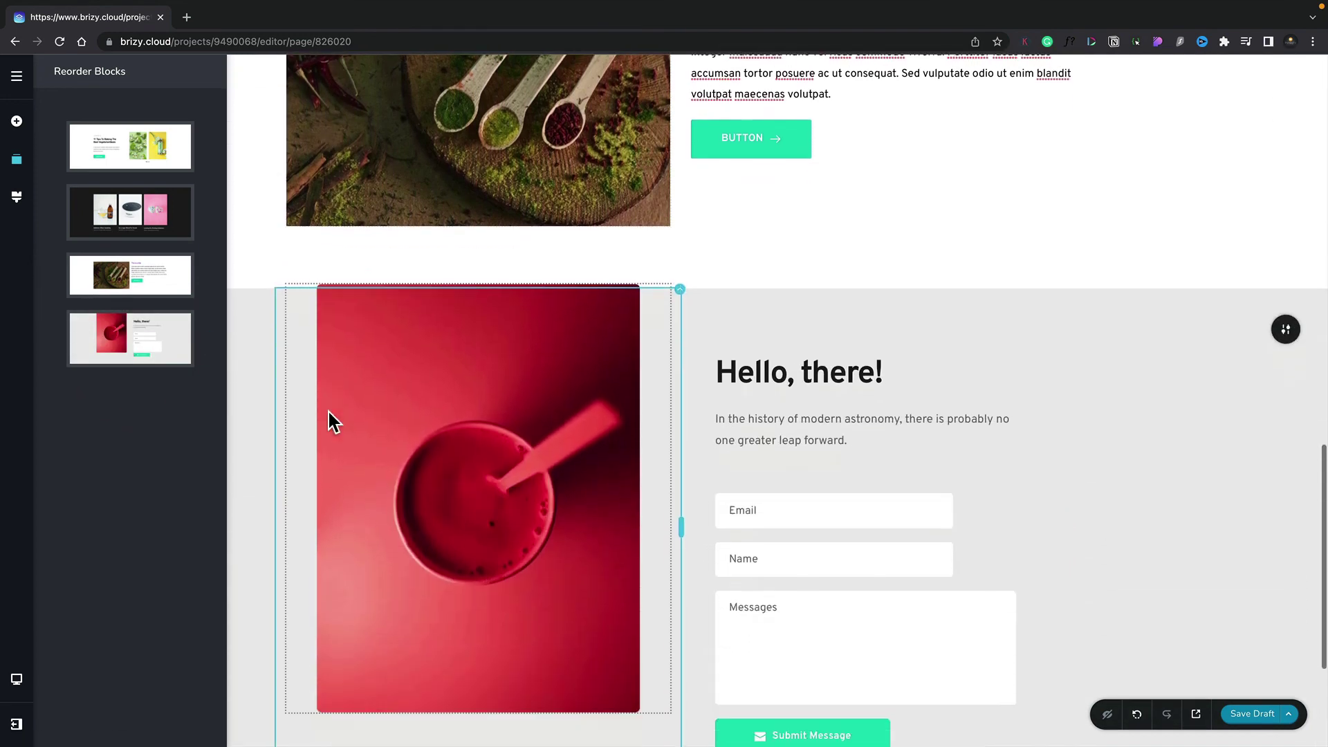
pyautogui.scroll(4, 329, 412)
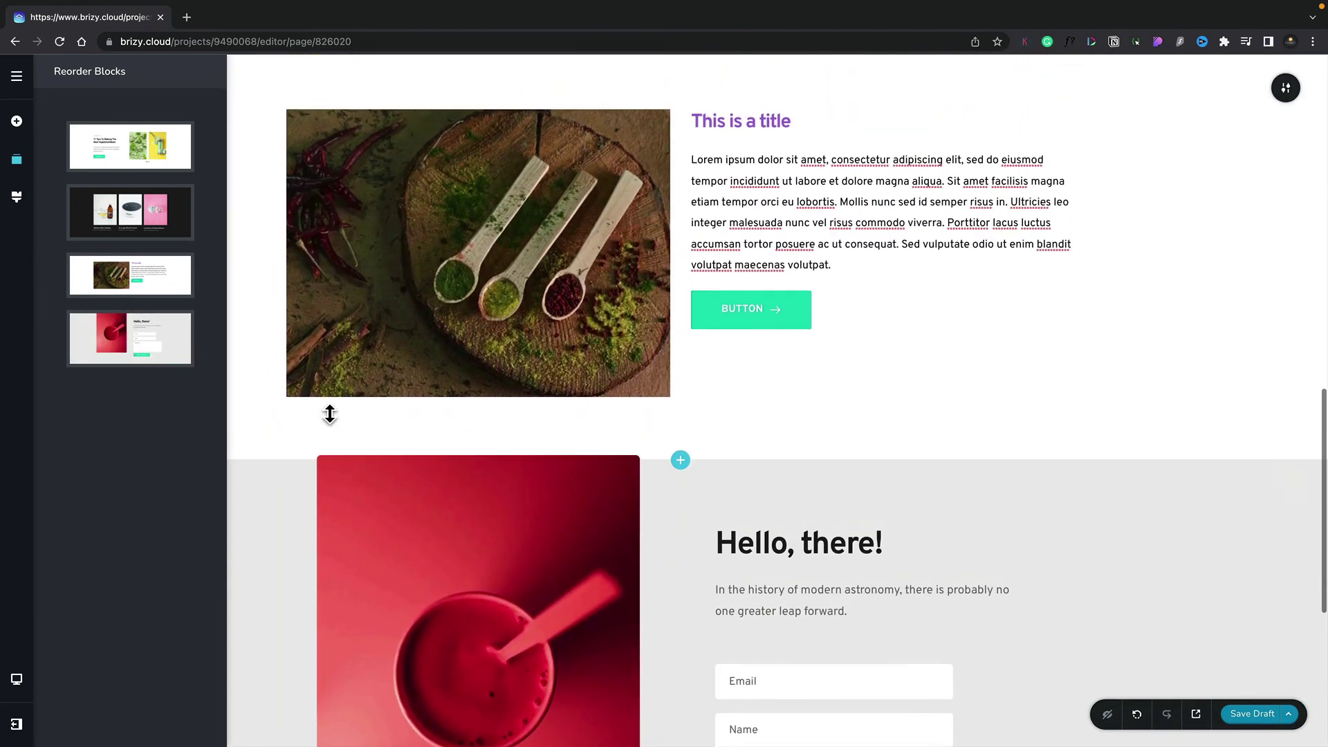
# Step: Move the dark three-image gallery block below the custom image-and-text block and check the new page order
pyautogui.moveTo(138, 216); pyautogui.dragTo(140, 274)
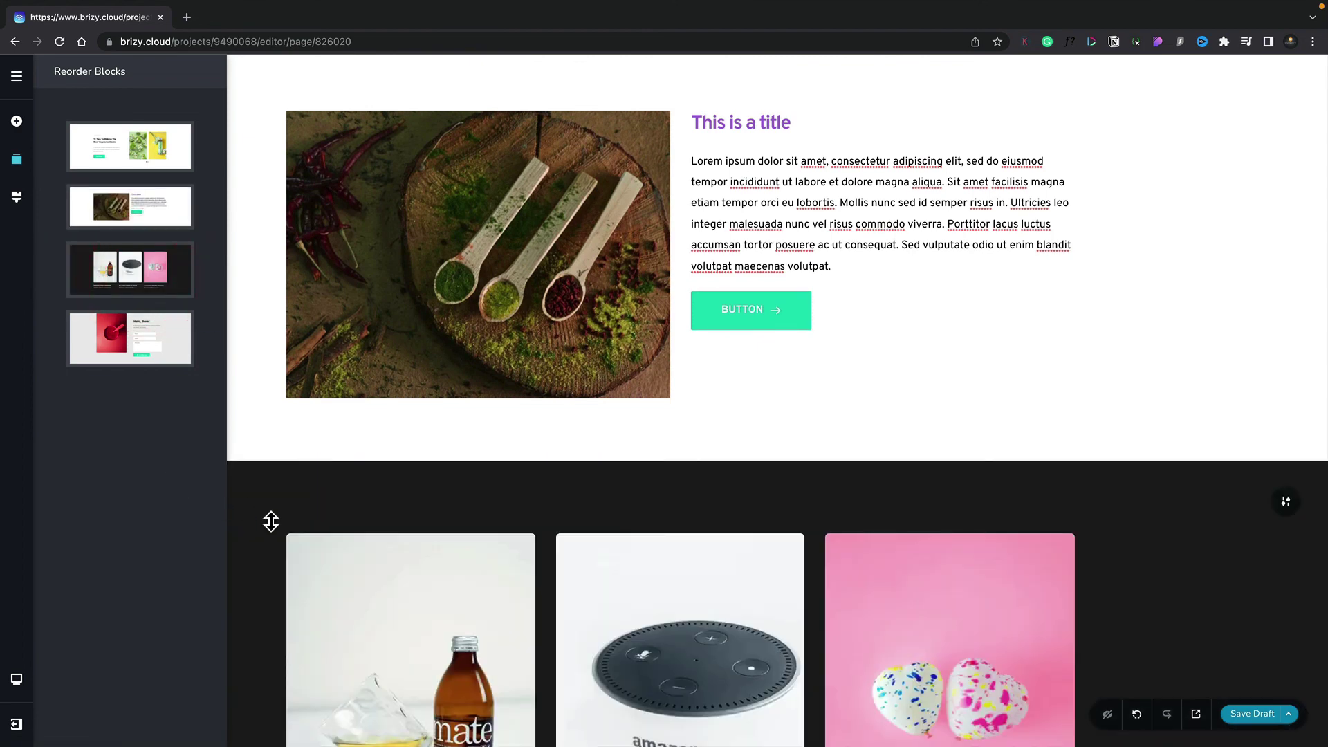
pyautogui.scroll(3, 270, 521)
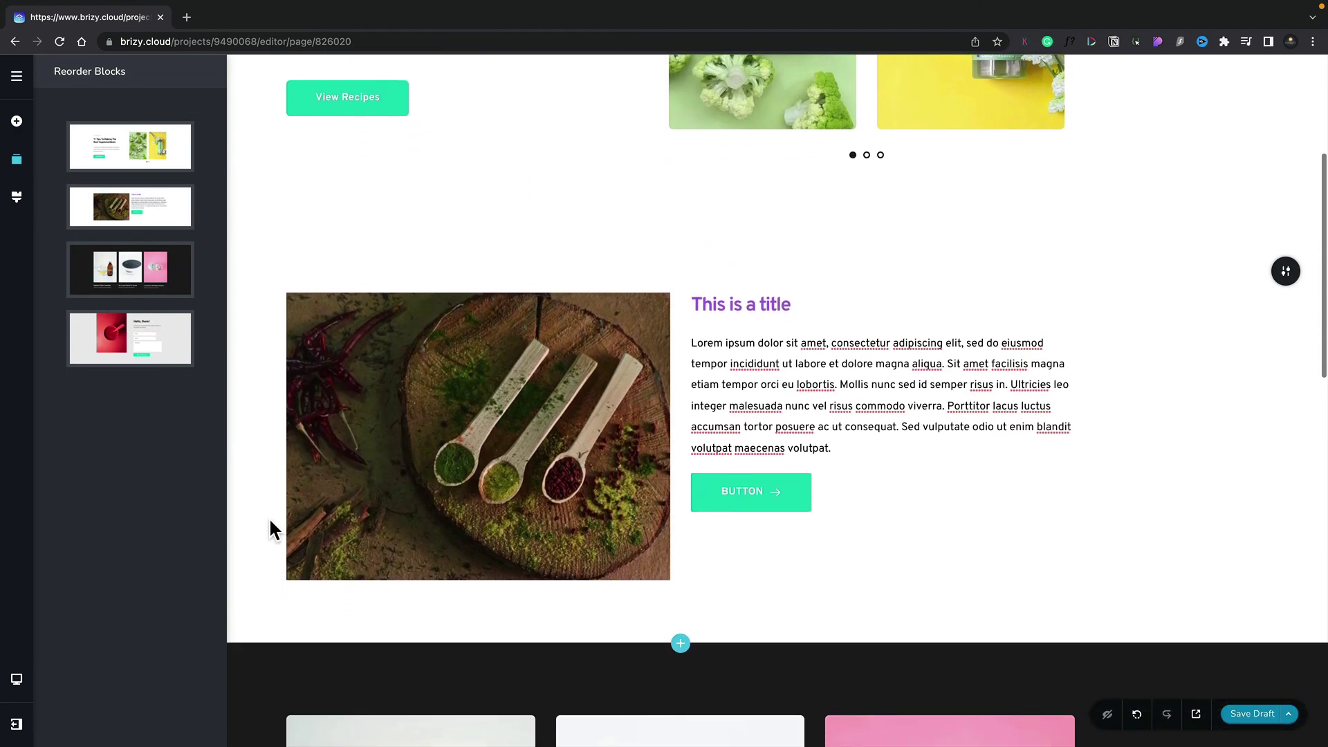
pyautogui.scroll(-8, 270, 520)
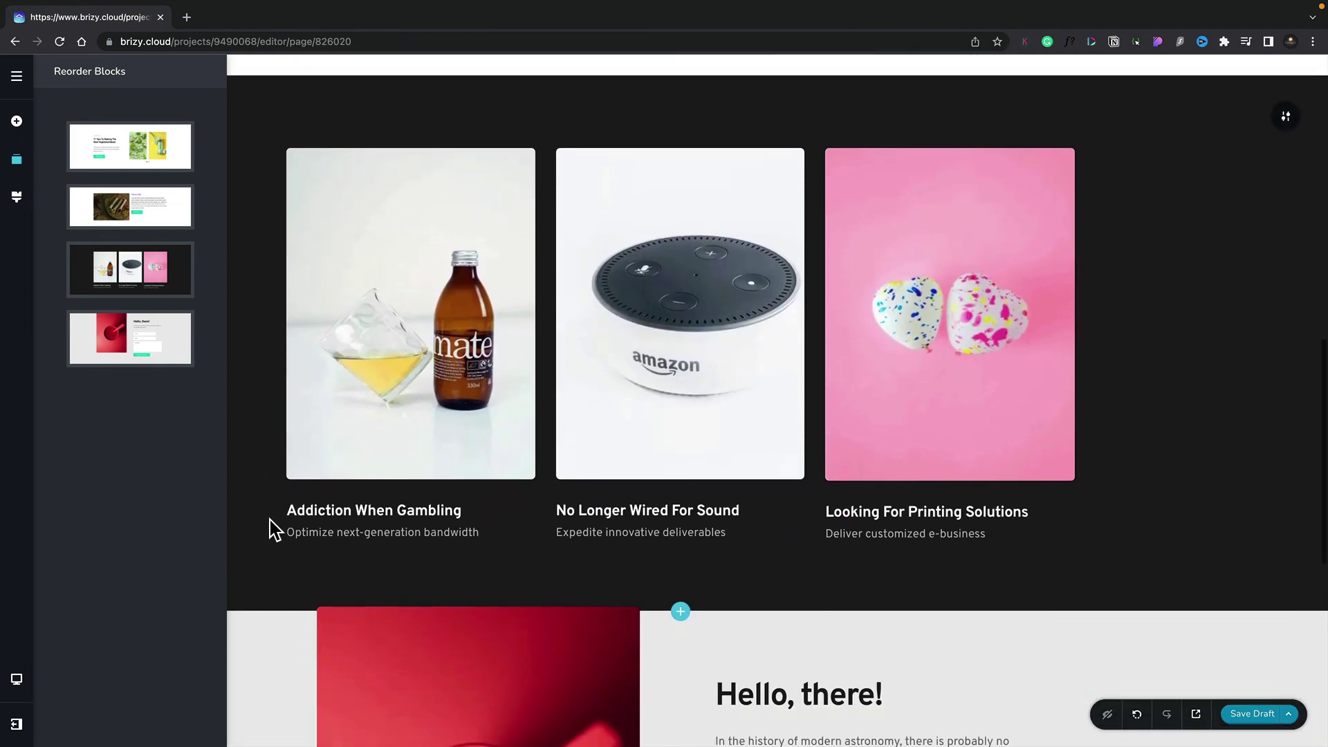
pyautogui.scroll(-1, 269, 520)
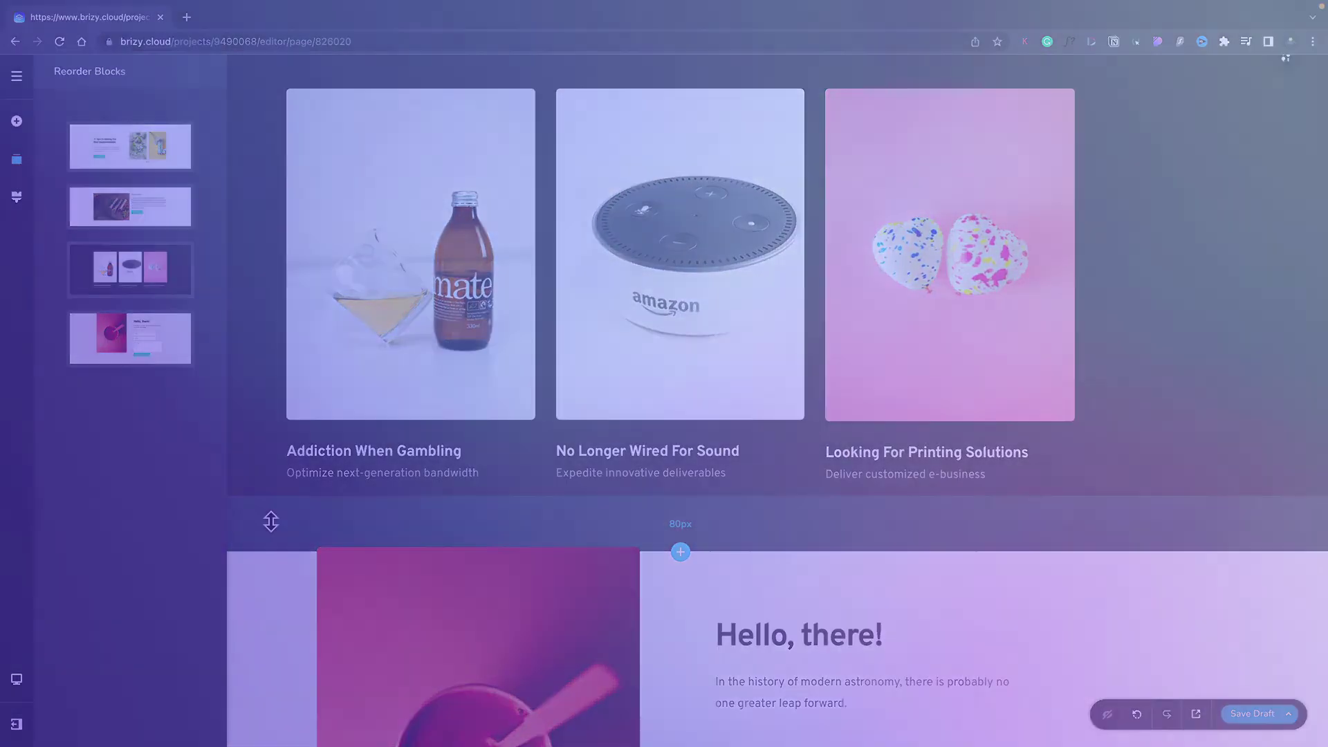